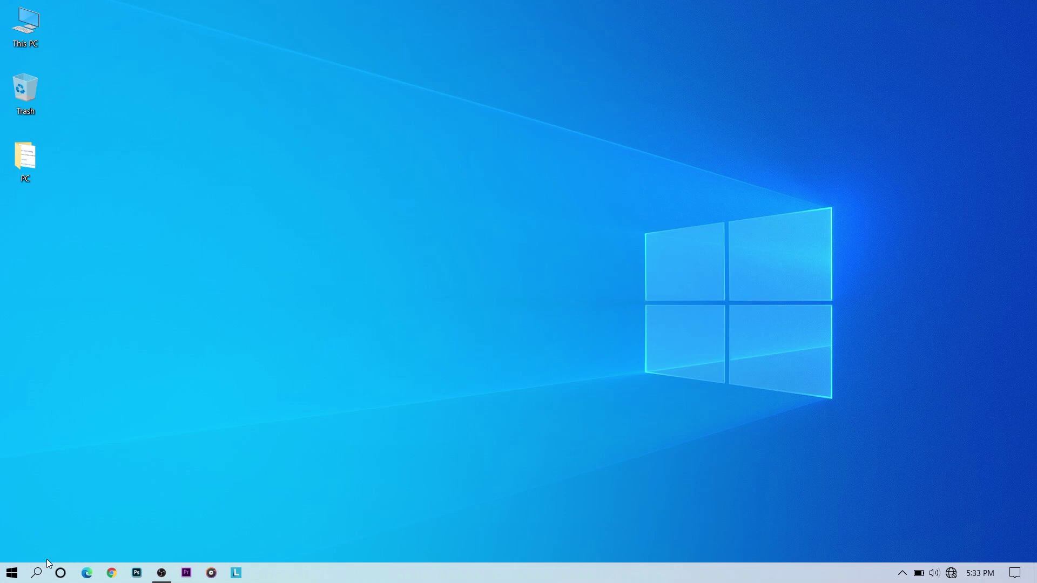
Step: Search Windows for Cmd and open the Command Prompt
click(43, 573)
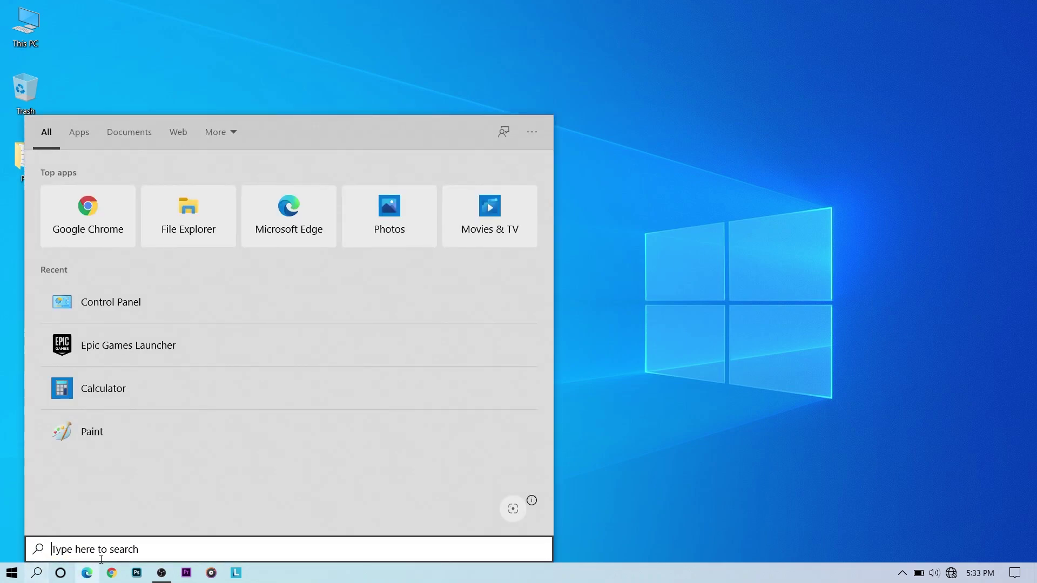
text(Cmd)
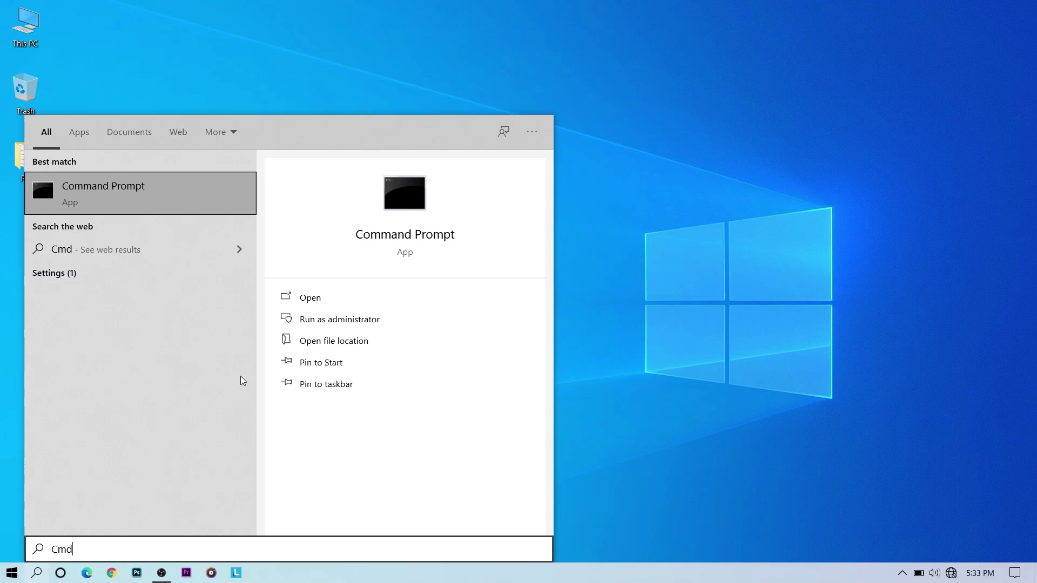
click(323, 304)
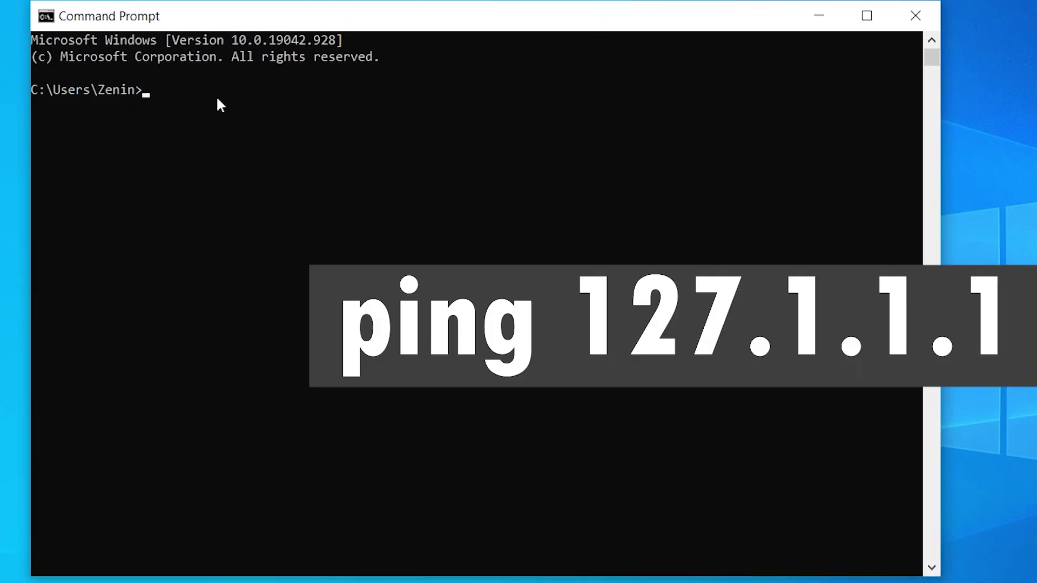
Step: Run ping 127.1.1.1 to test the network stack and close the Command Prompt after it finishes
text(p)
key(BackSpace)
text(ping)
text(127.1.1.1)
drag(295, 104, 173, 88)
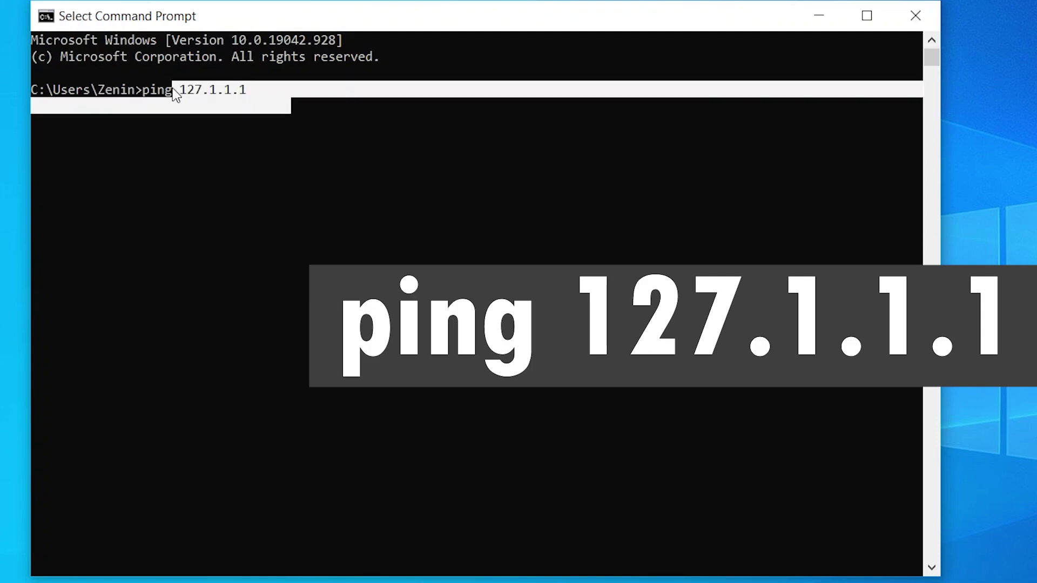
click(178, 88)
click(212, 90)
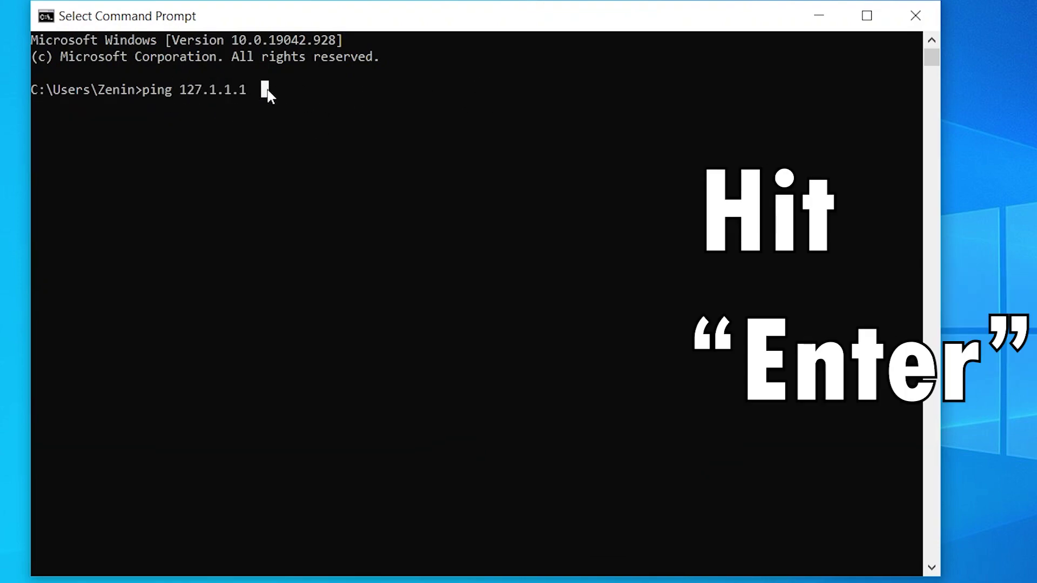
key(Return)
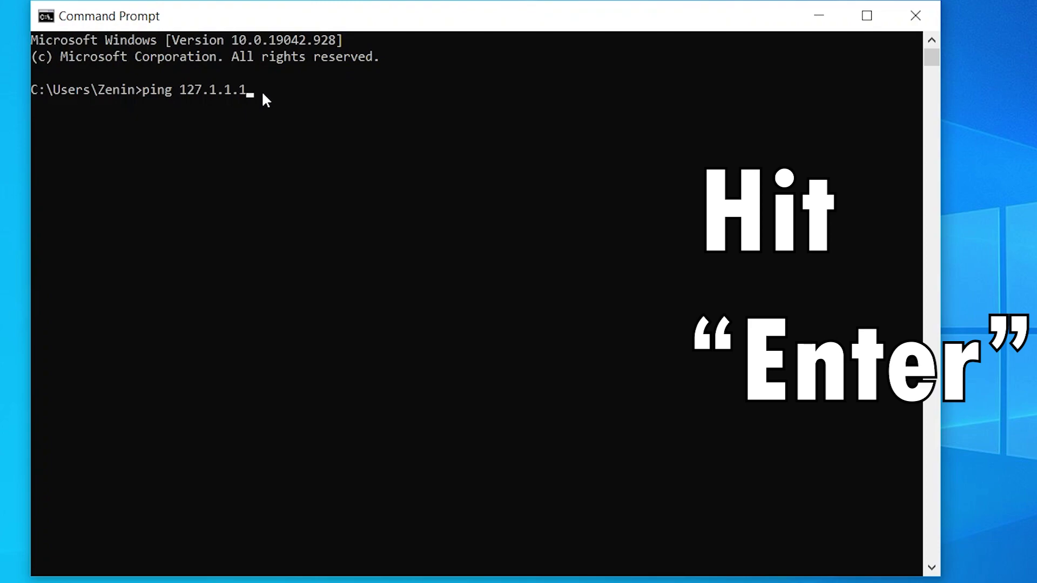
key(Return)
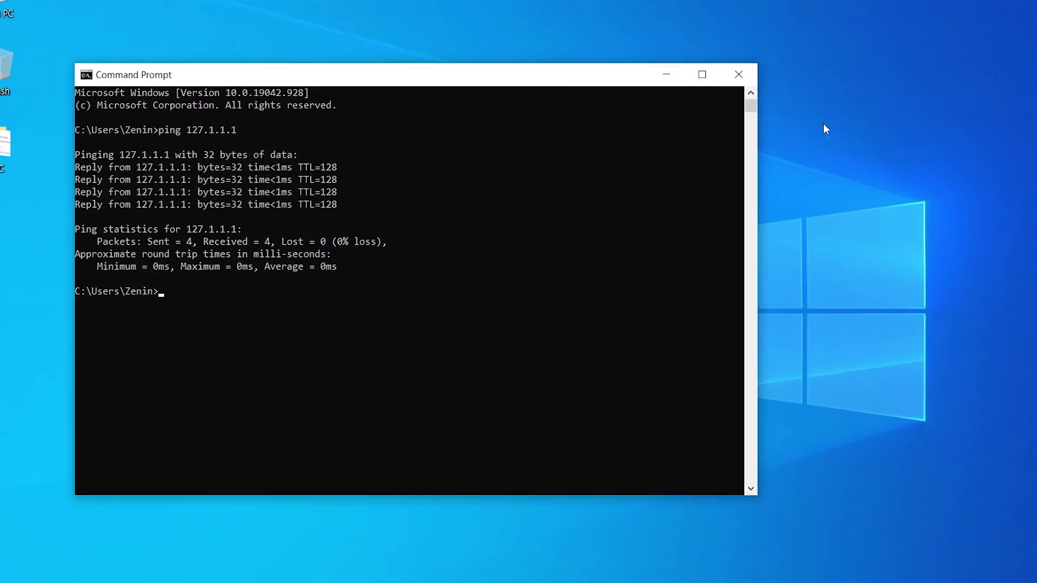
click(738, 74)
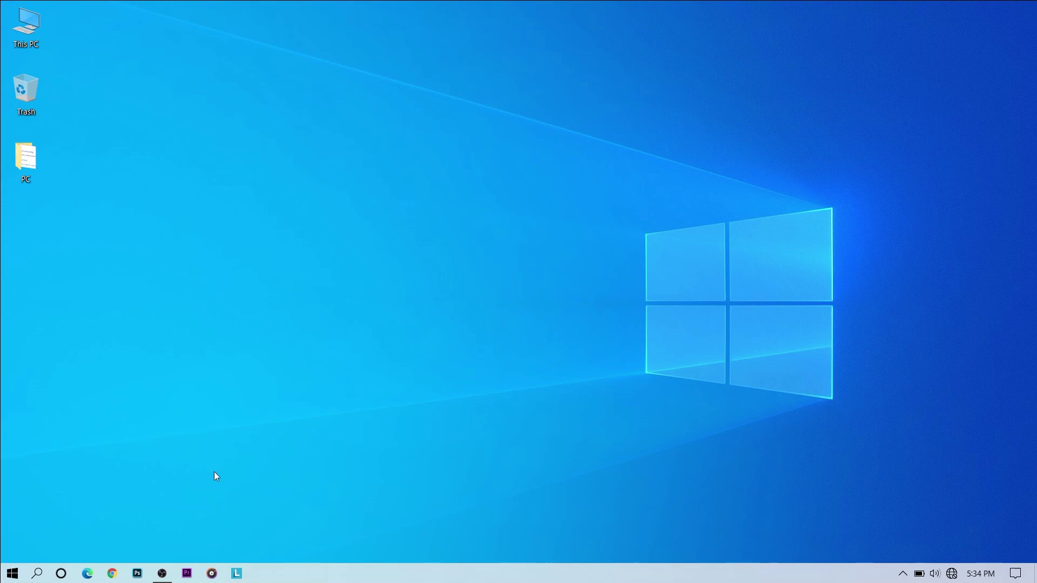
Step: Open Control Panel and bring up the advanced settings of Internet Options
click(15, 573)
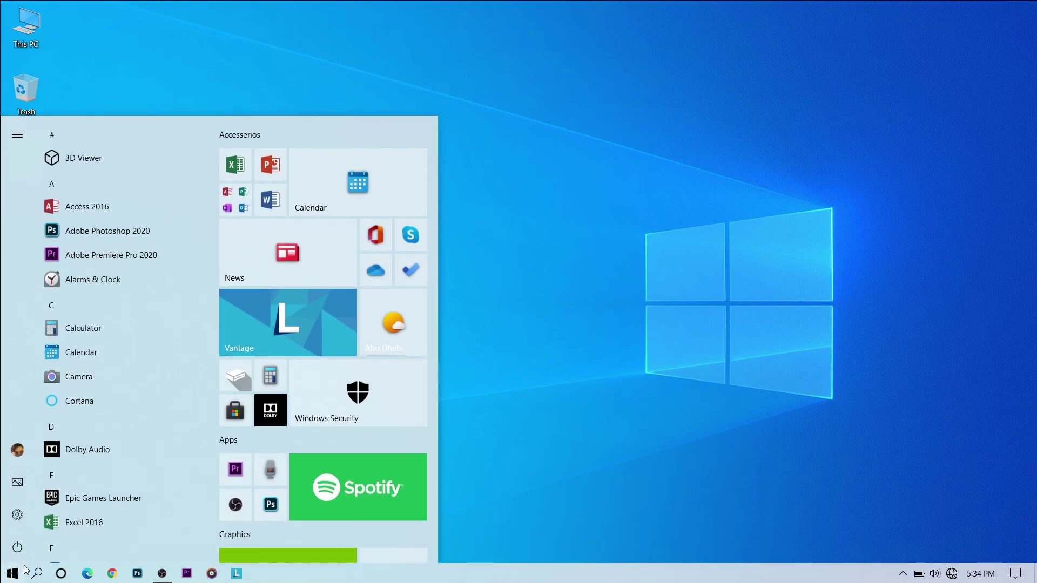
text(contr)
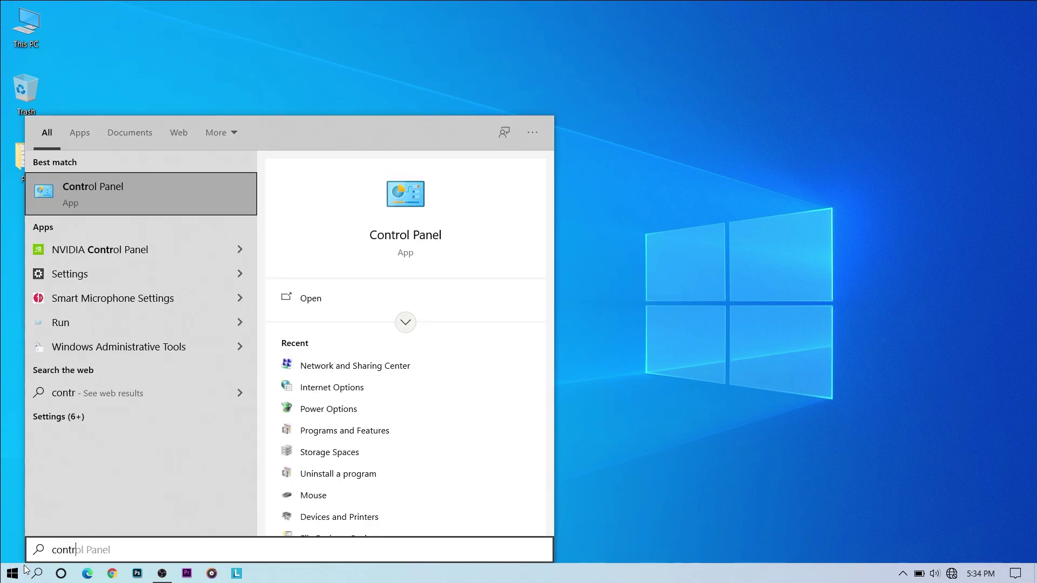
click(346, 301)
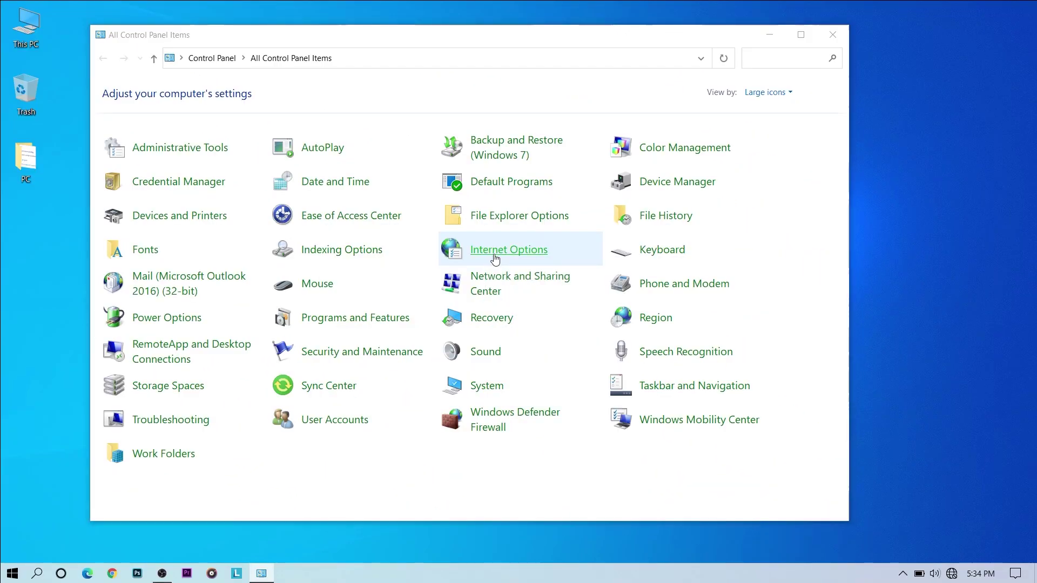
click(495, 258)
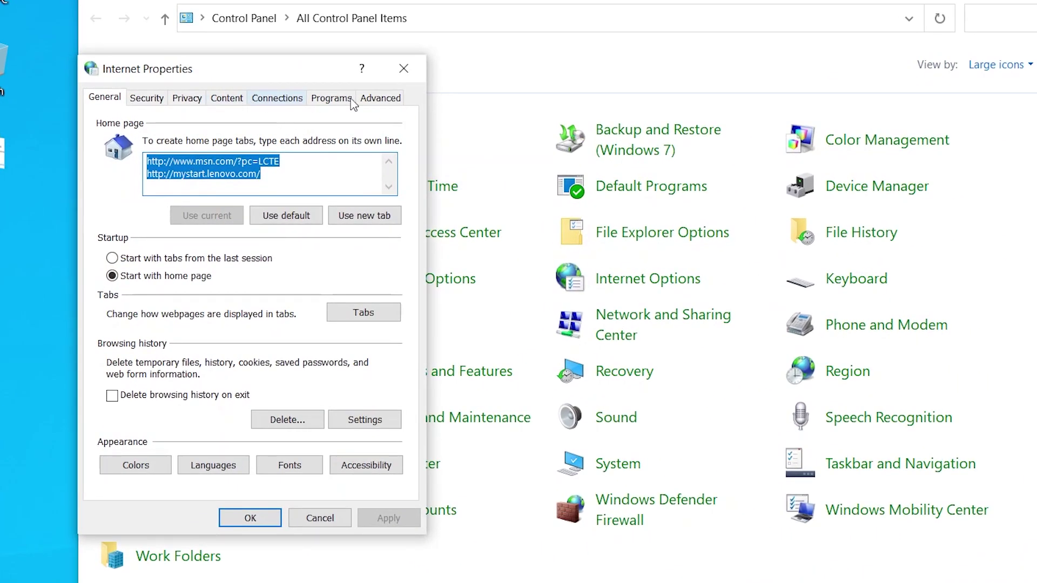
click(367, 107)
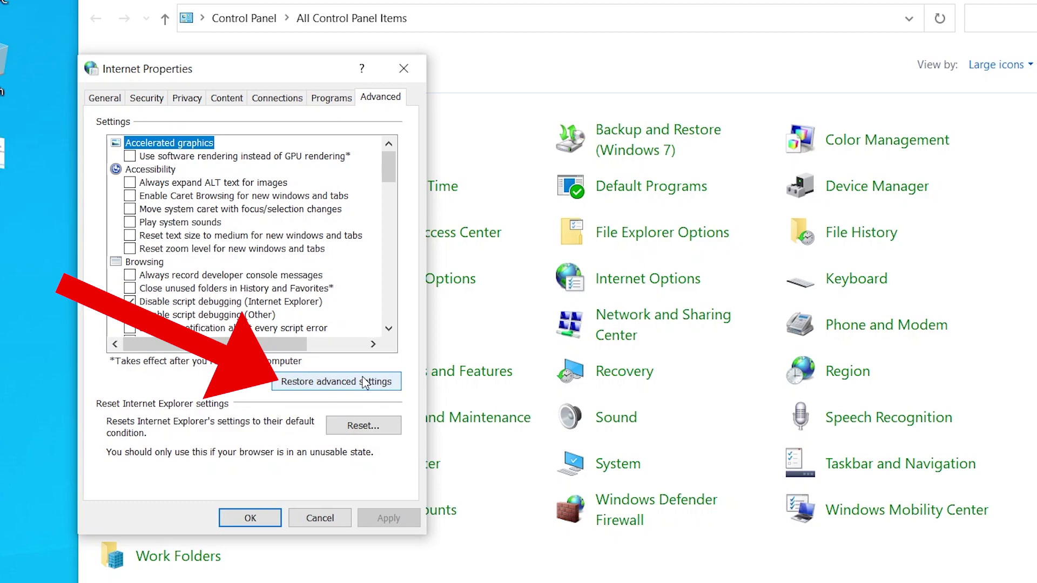
Step: Restore the advanced internet settings and reset Internet Explorer settings without deleting personal settings, closing Control Panel when done
click(364, 381)
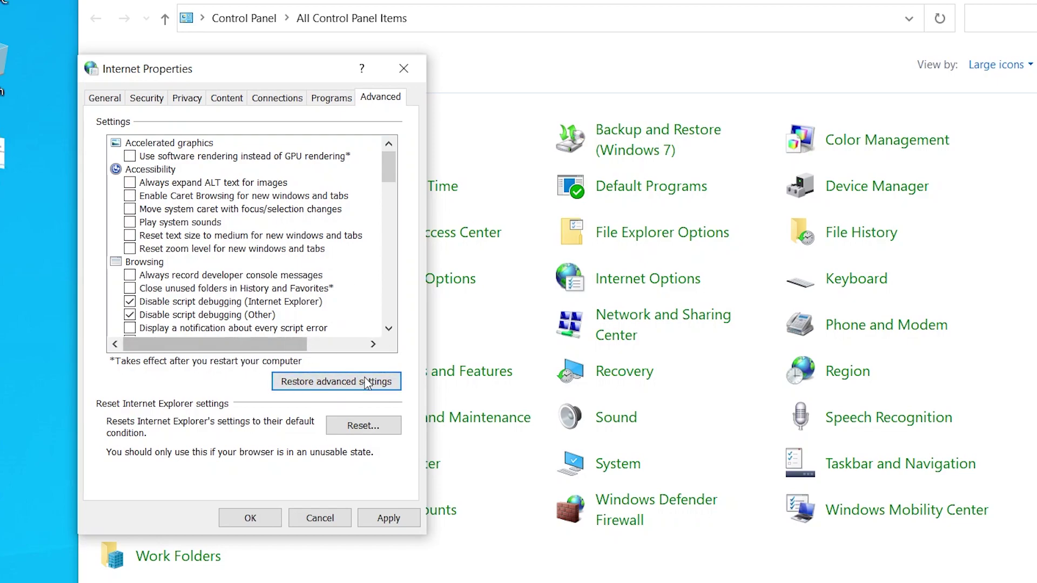
click(363, 426)
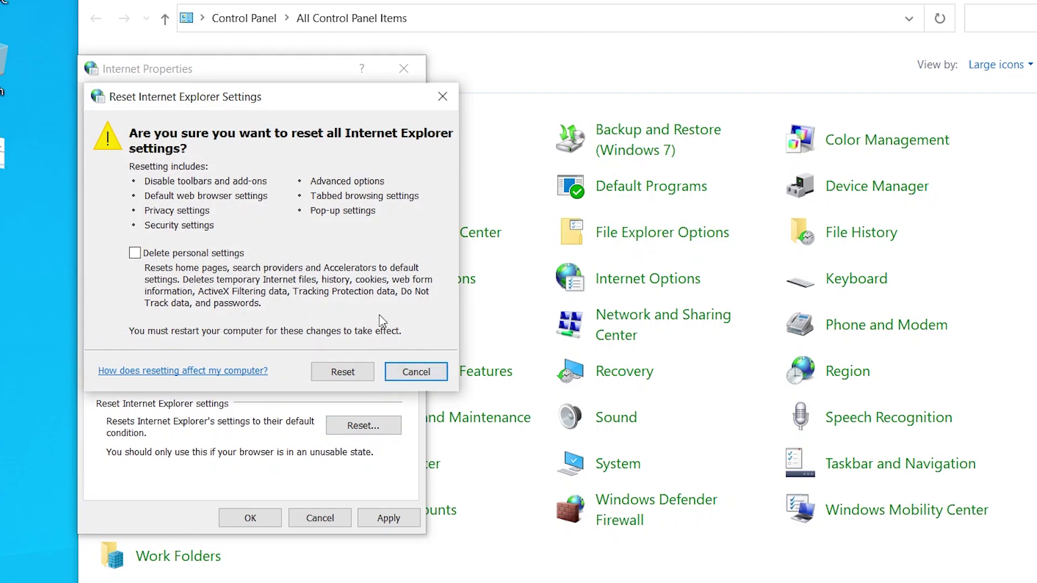
click(352, 376)
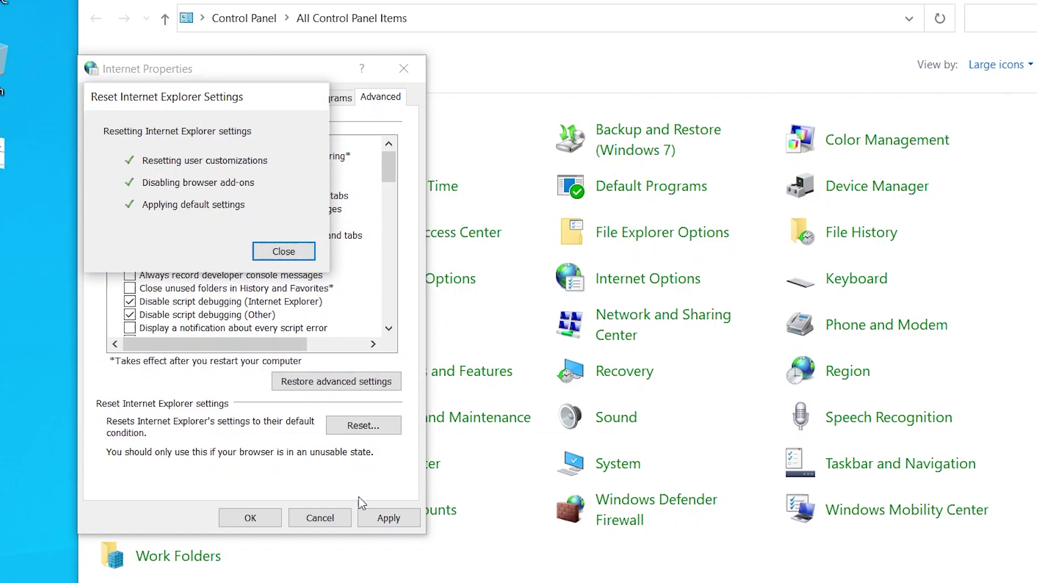
click(278, 249)
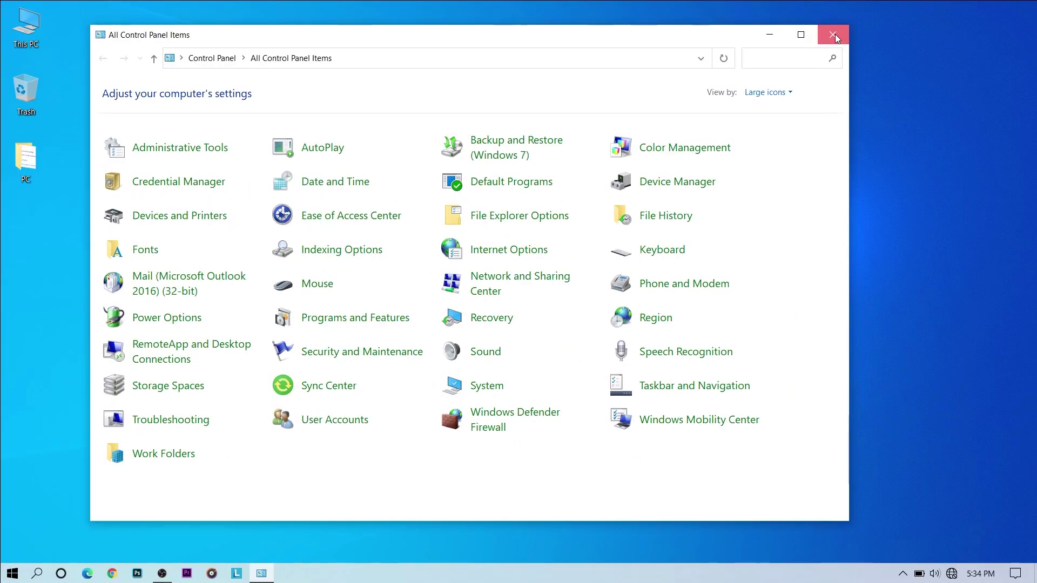
click(835, 34)
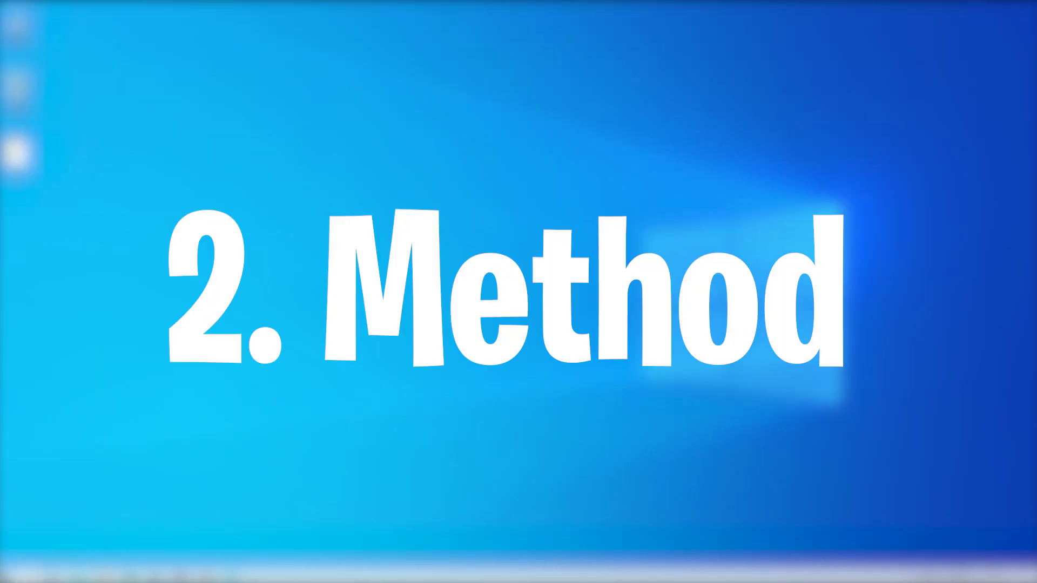
Step: Search Windows for run and open the Run dialog
key(super+s)
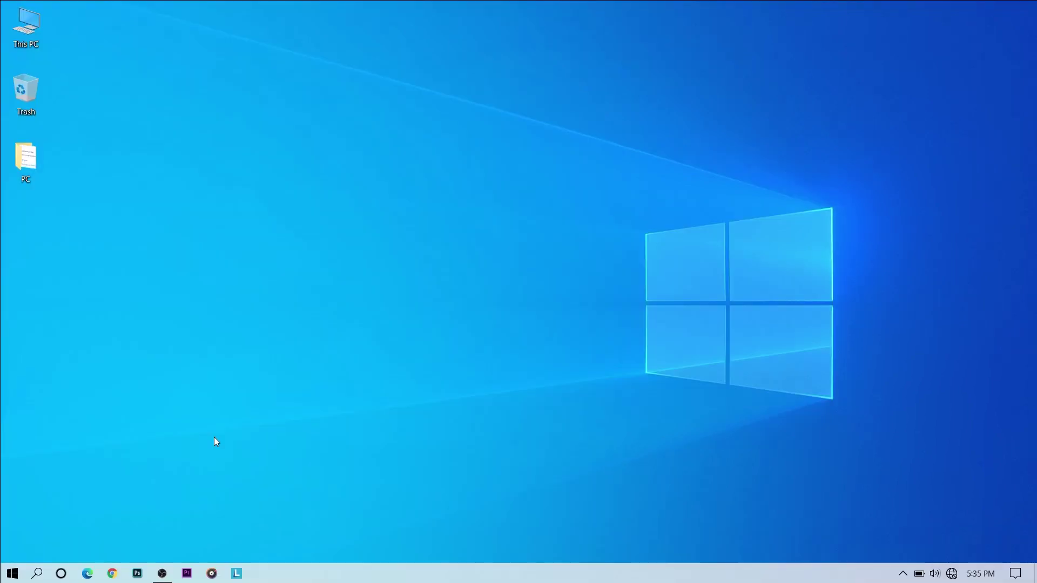
click(39, 572)
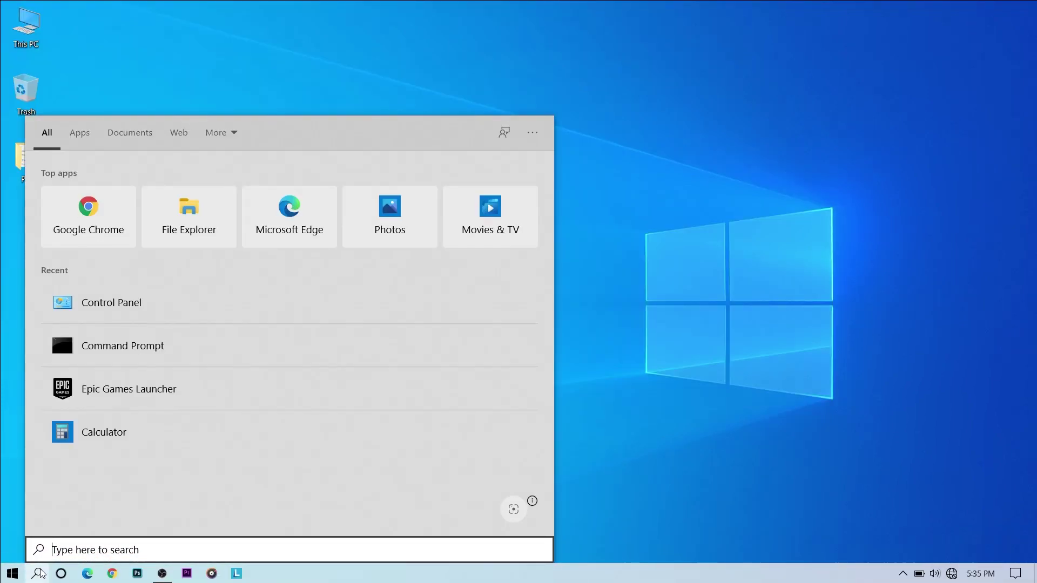
text(run)
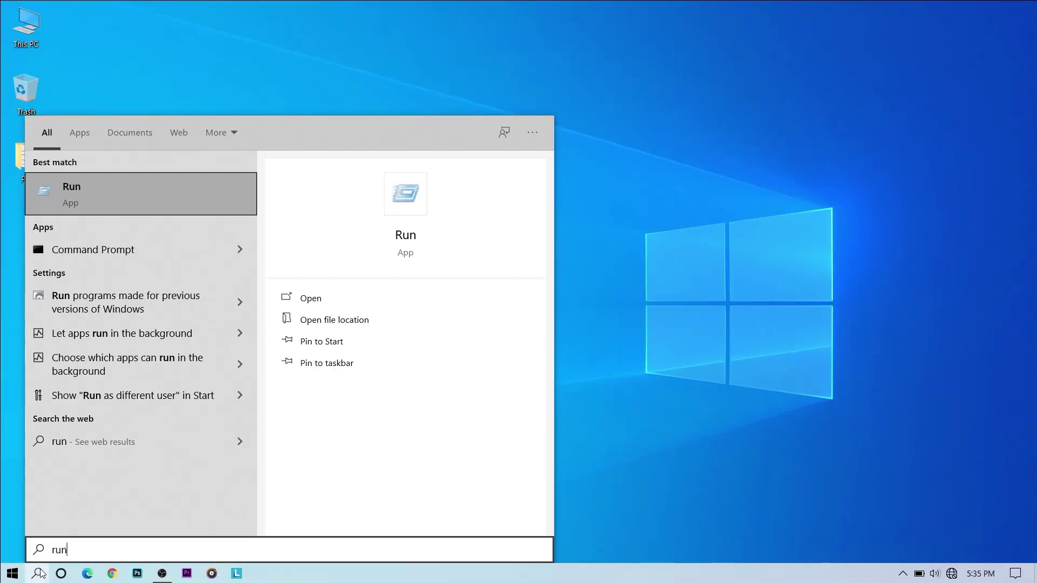
key(Return)
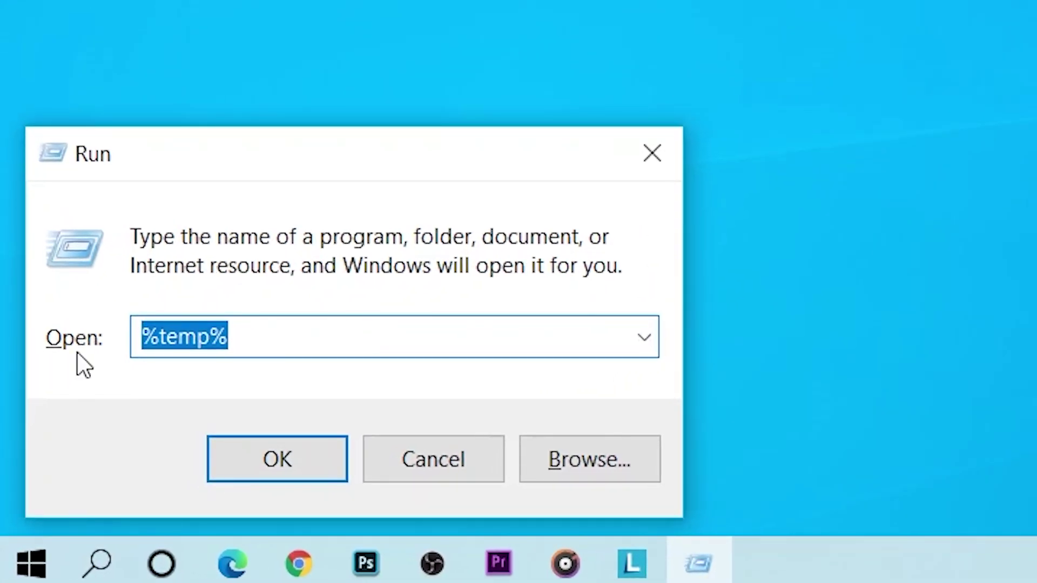
Step: Launch the Services console by running services.msc
text(ser)
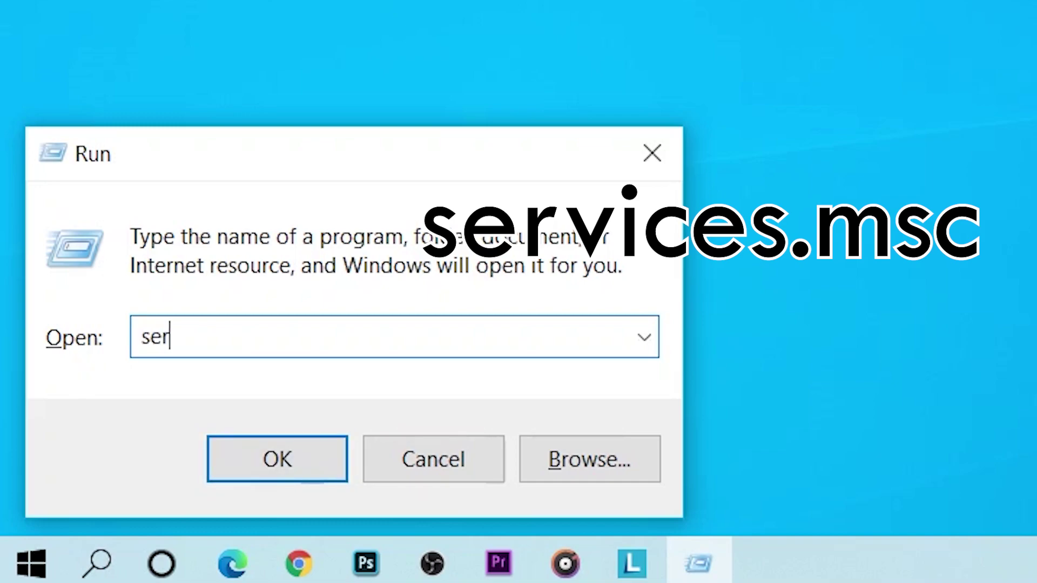
text(vi)
text(s)
text(ce)
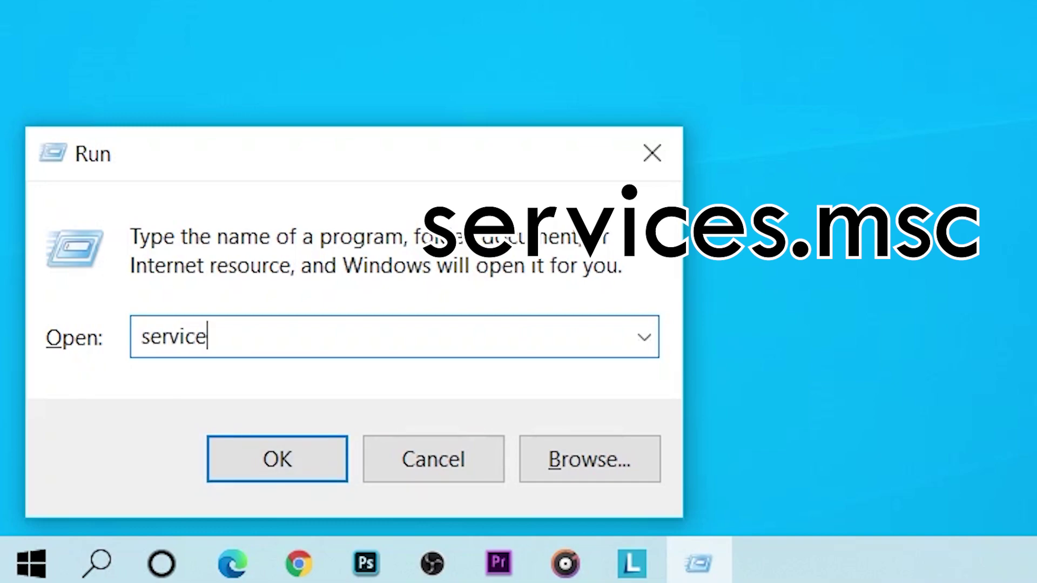
text(s.msc)
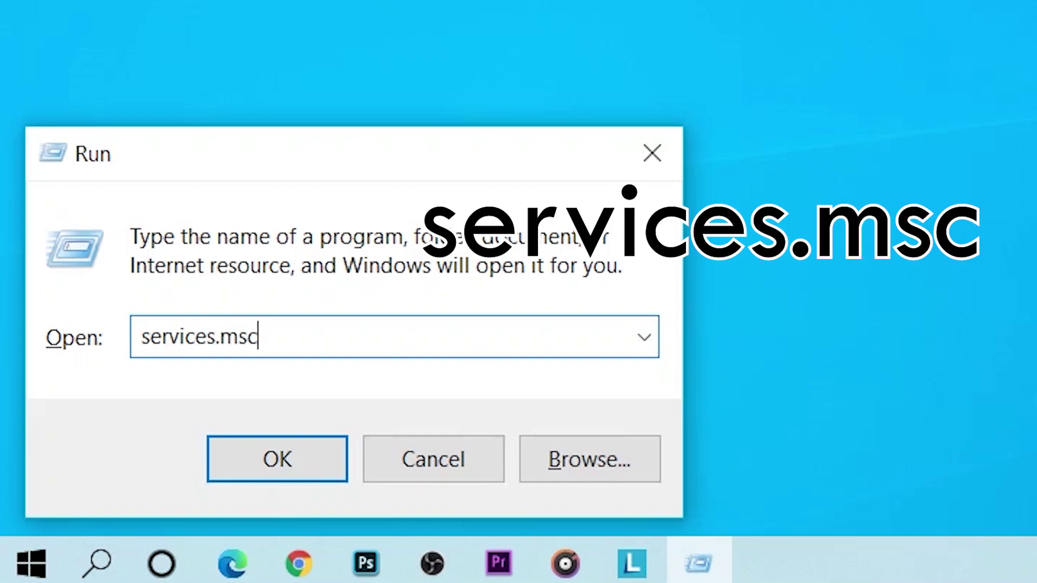
click(308, 476)
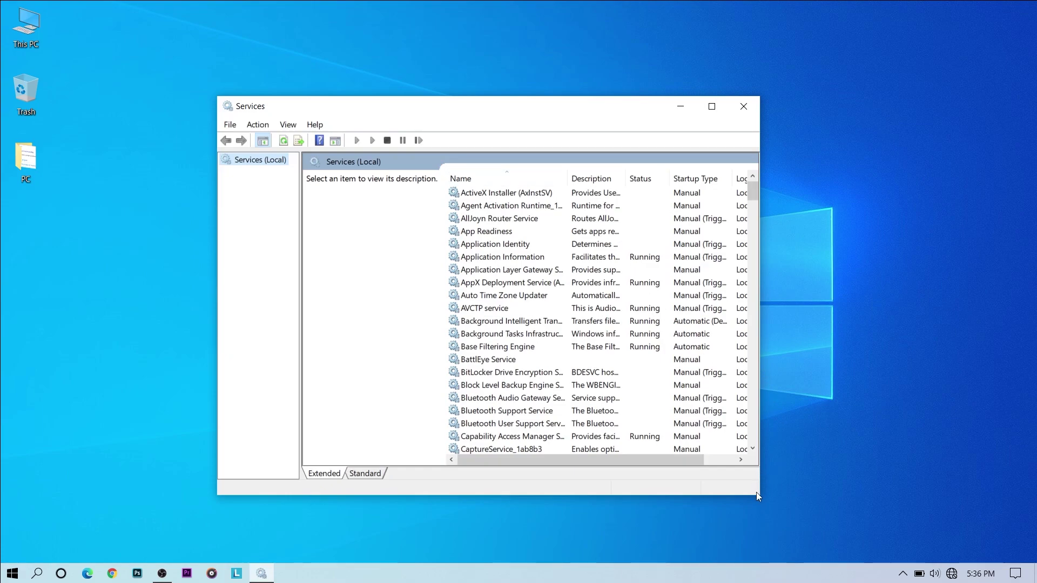
Step: Maximize the Services window and select the WLAN AutoConfig service in the list
click(711, 106)
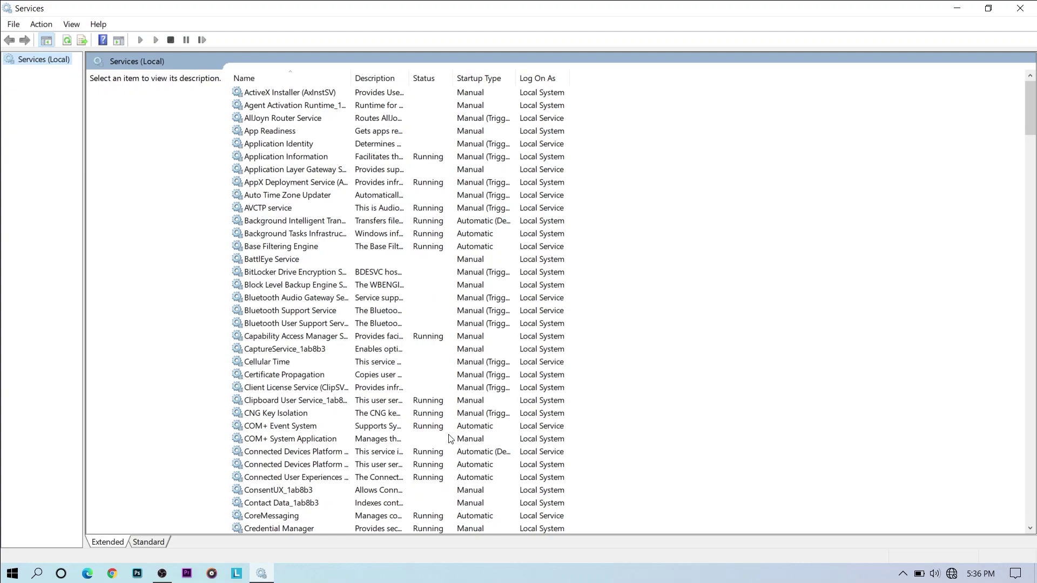
scroll(427, 405, down, 9)
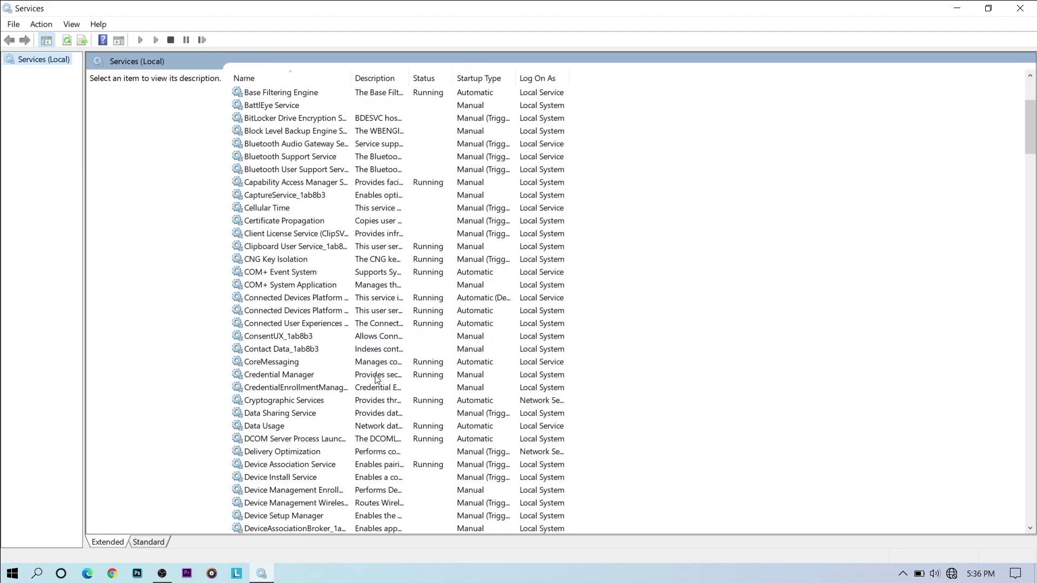
scroll(376, 380, down, 4)
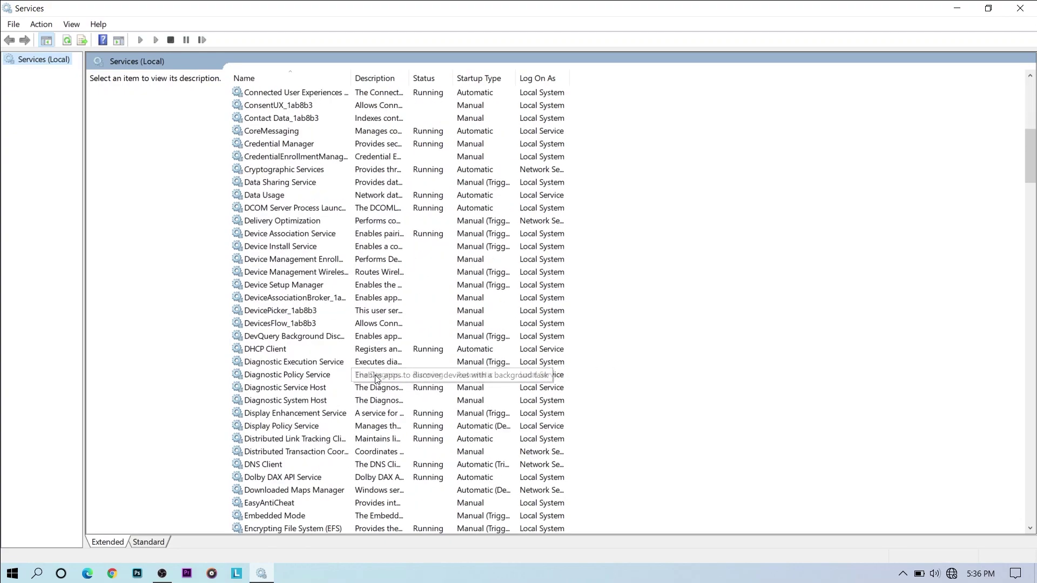
scroll(271, 434, down, 18)
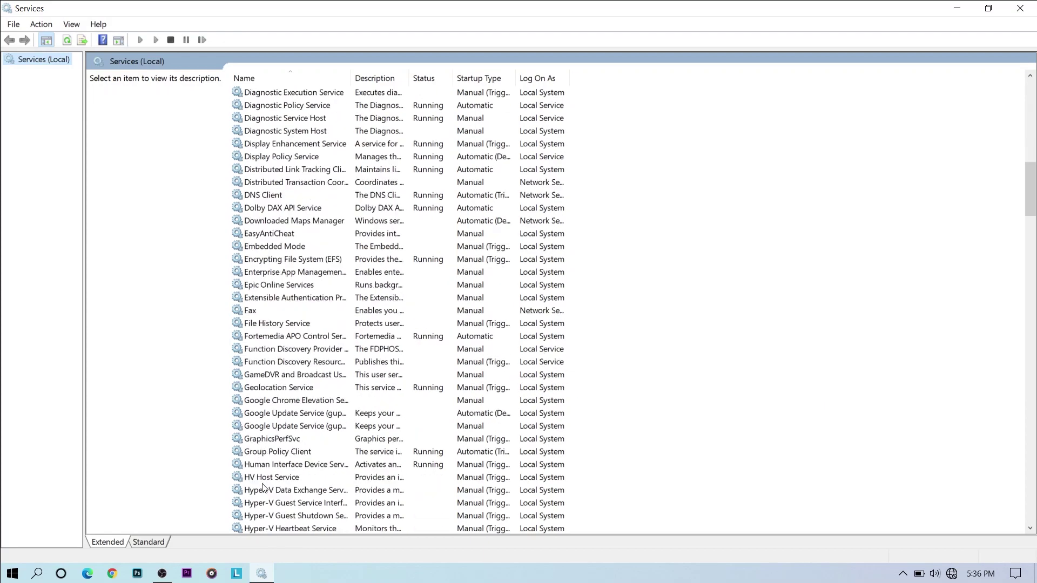
scroll(287, 483, down, 20)
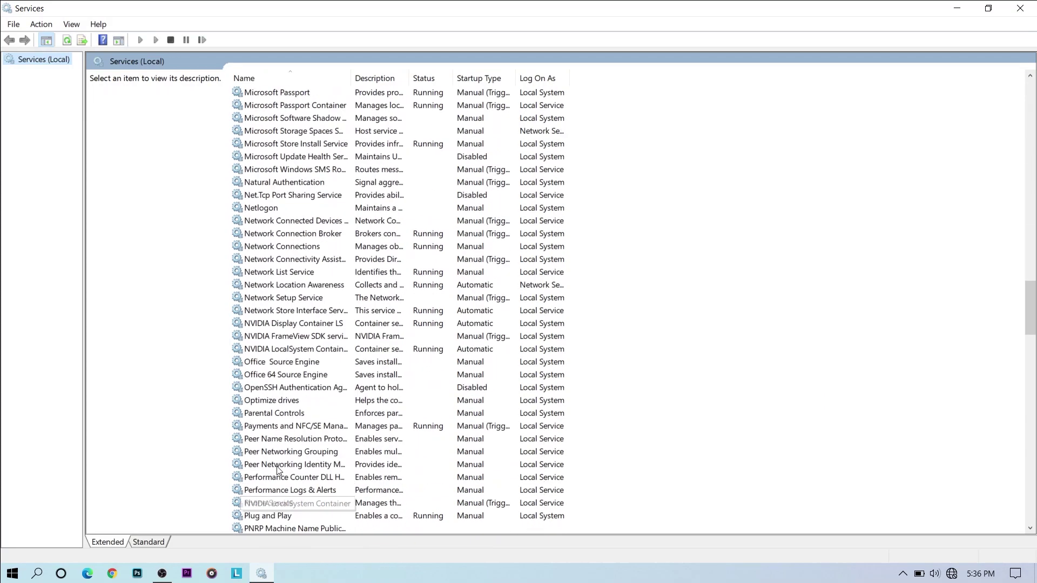
scroll(263, 400, down, 10)
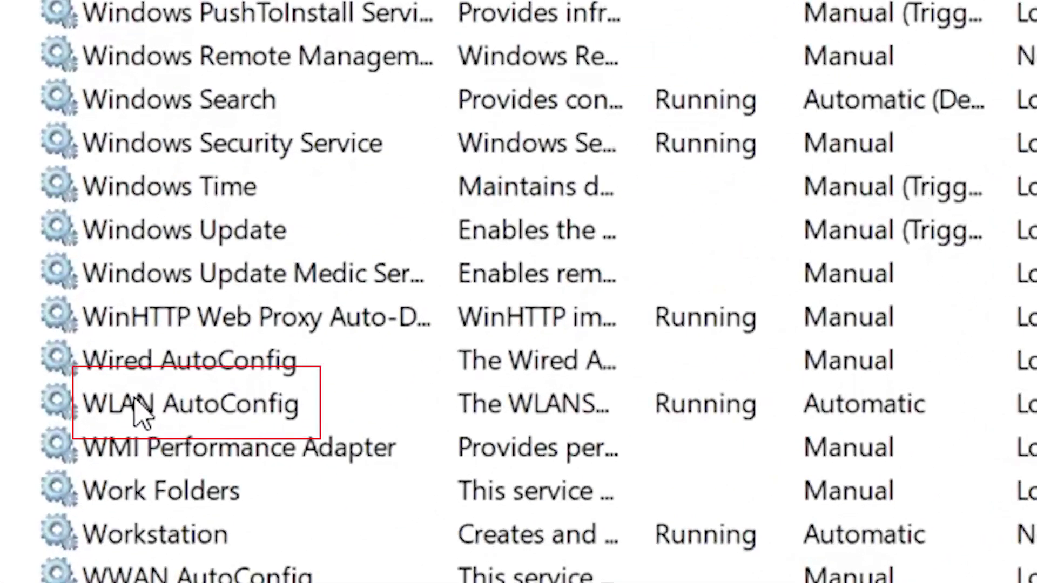
click(167, 406)
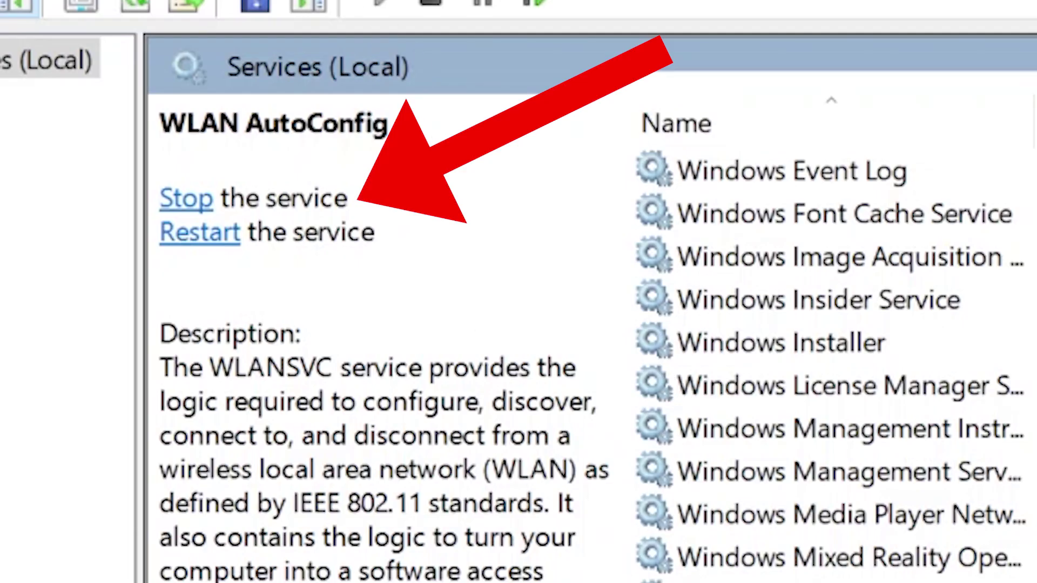
click(200, 207)
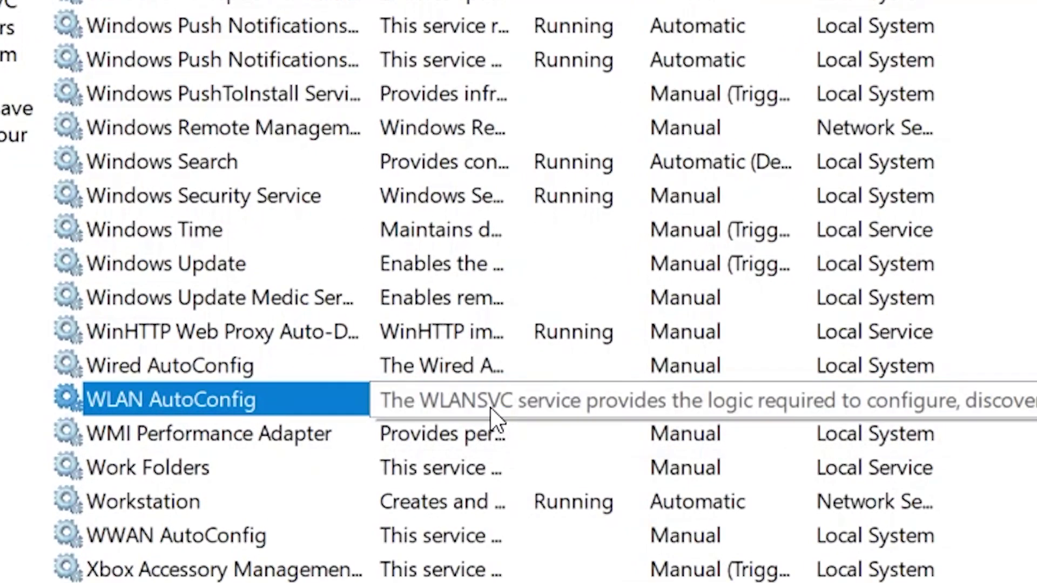
Step: Open the properties of the WLAN AutoConfig service
right_click(490, 407)
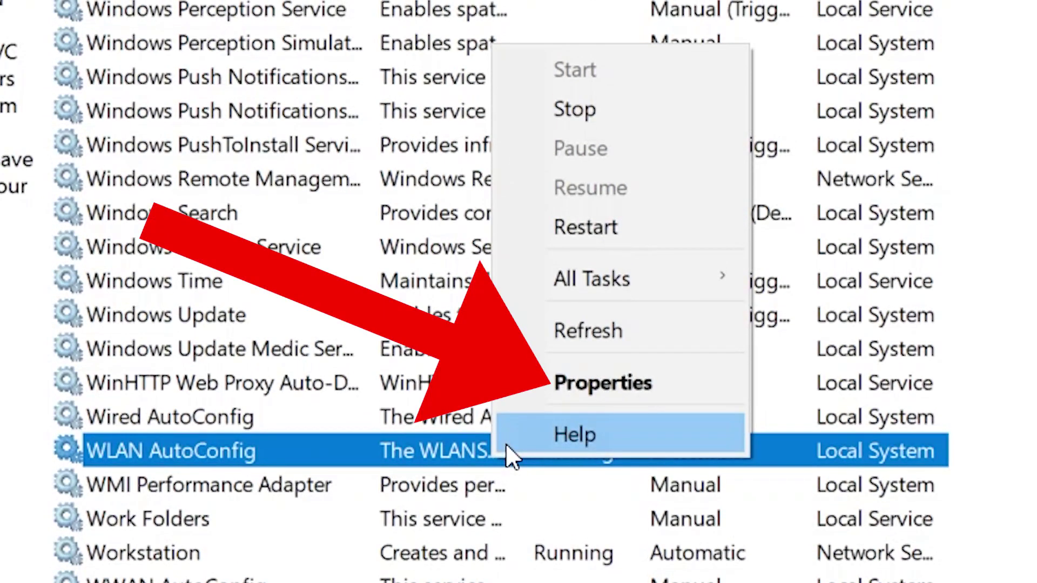
click(636, 394)
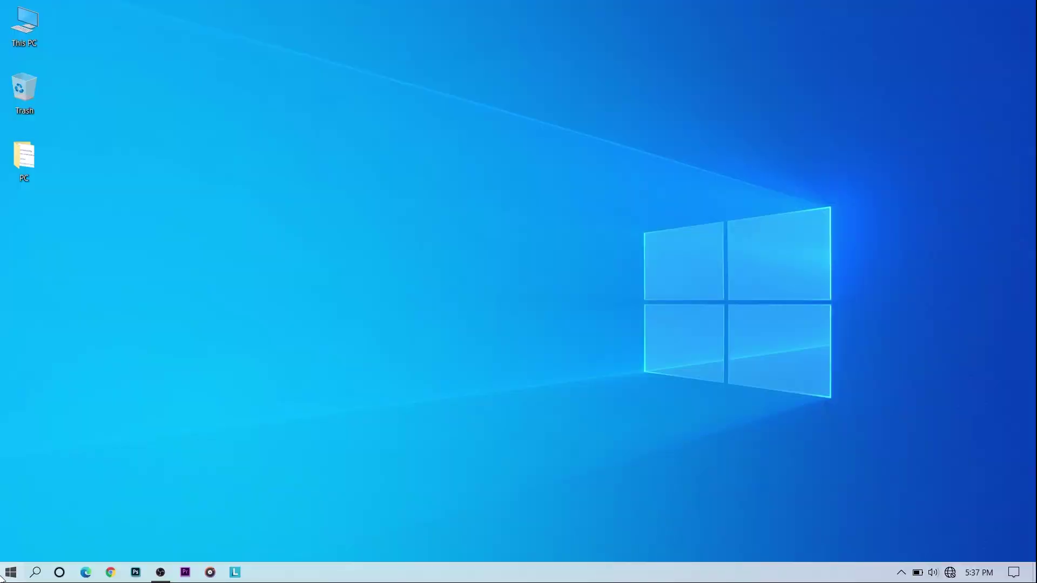
Step: Bring up the computer's power options
click(3, 574)
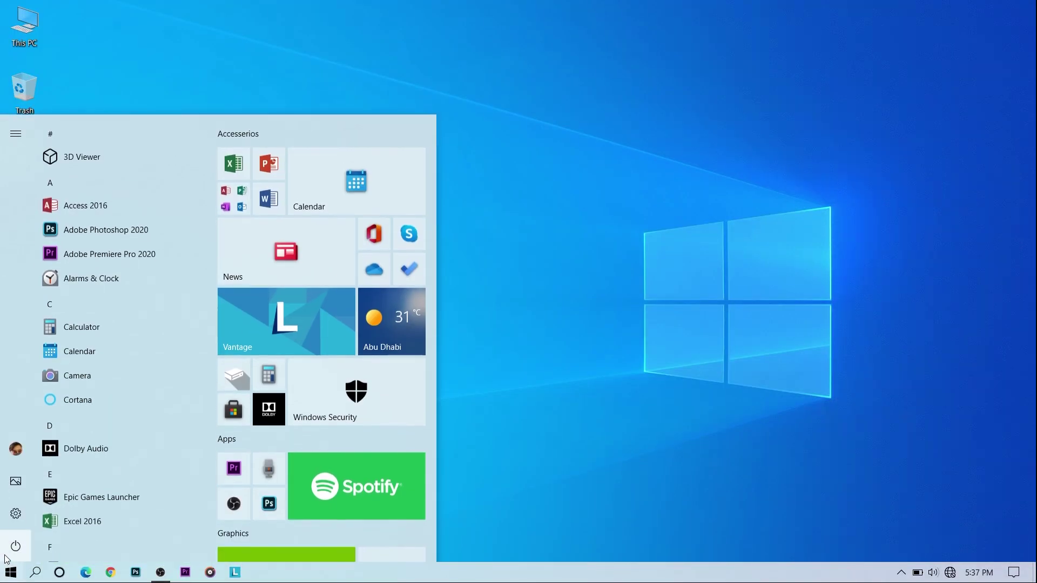
click(15, 545)
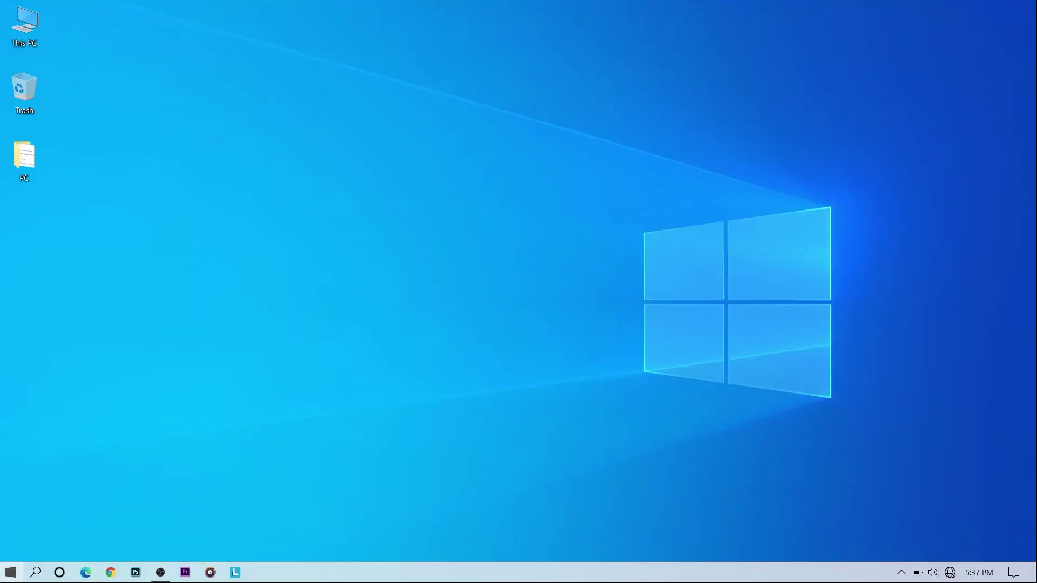
Step: Open the Network & Internet status settings and bring up the network adapter options
click(11, 573)
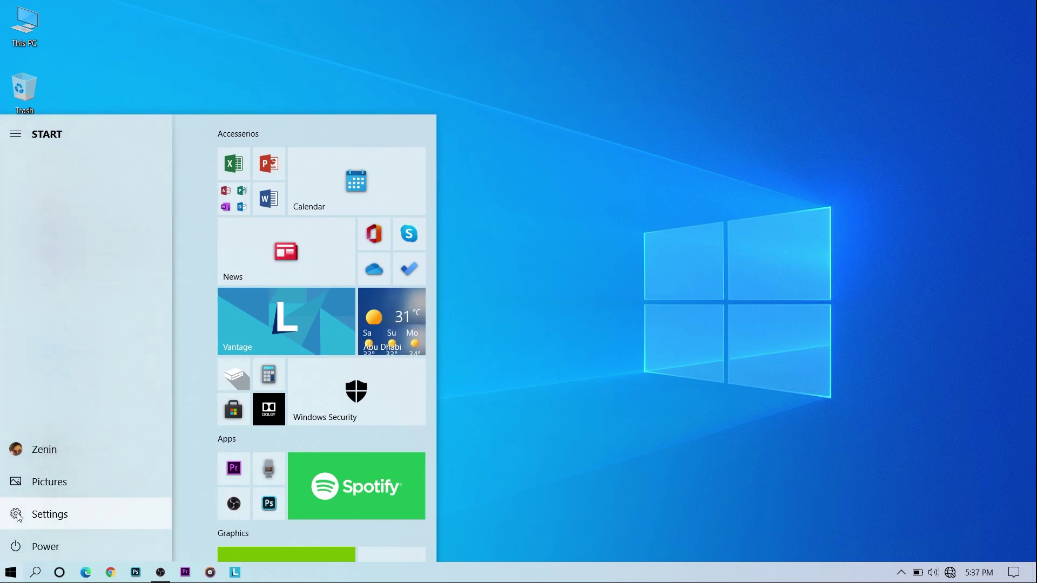
click(17, 513)
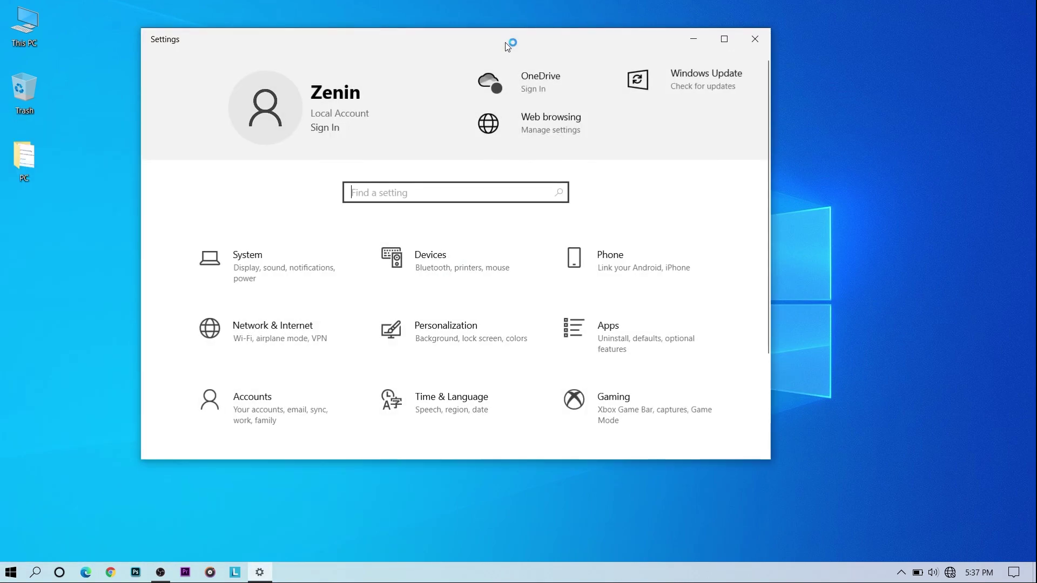
drag(504, 42, 551, 79)
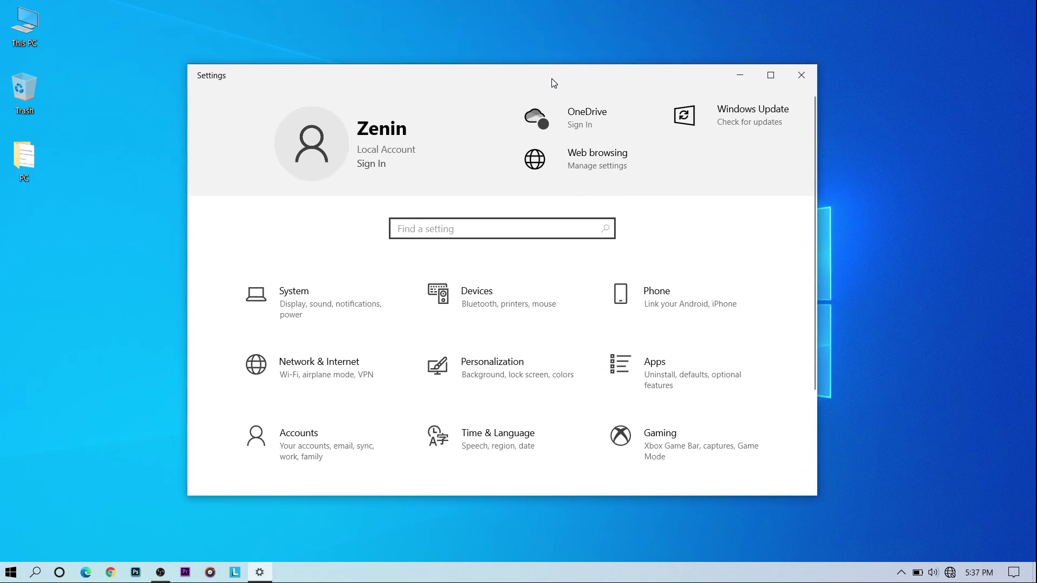
click(296, 378)
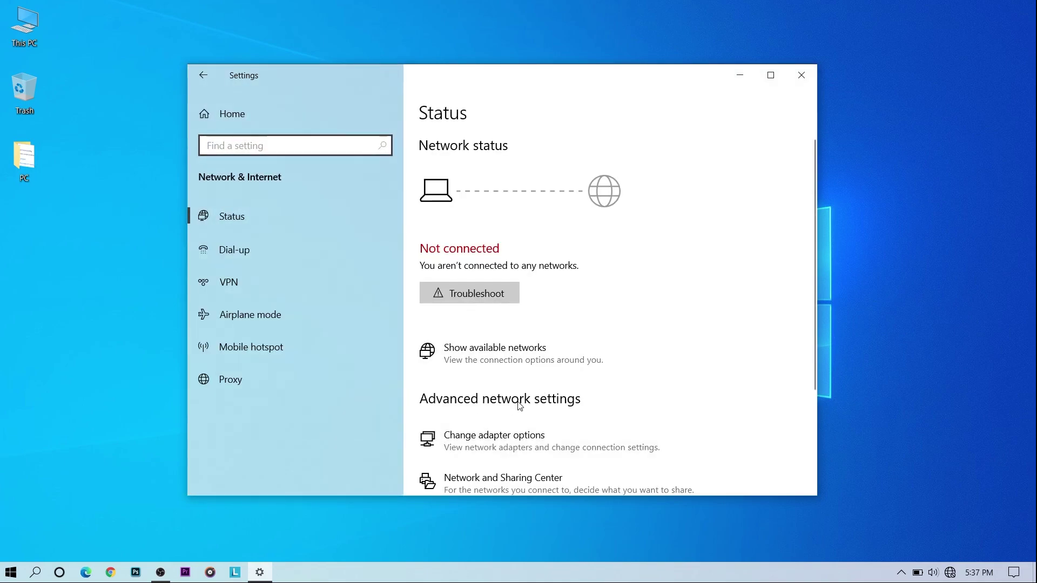
scroll(497, 227, down, 1)
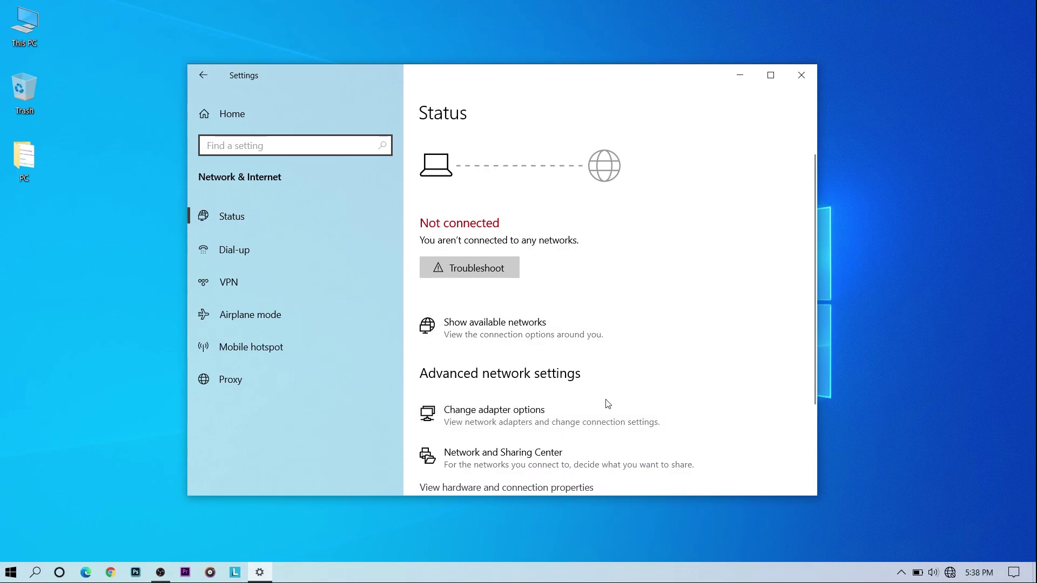
click(546, 413)
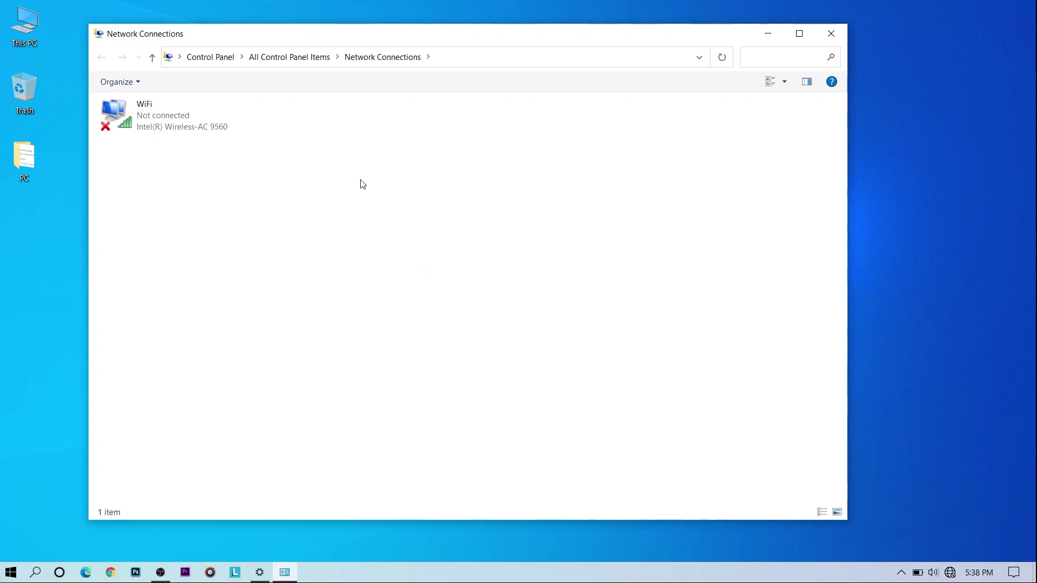
Step: Disable the WiFi network adapter and enable it again
right_click(203, 111)
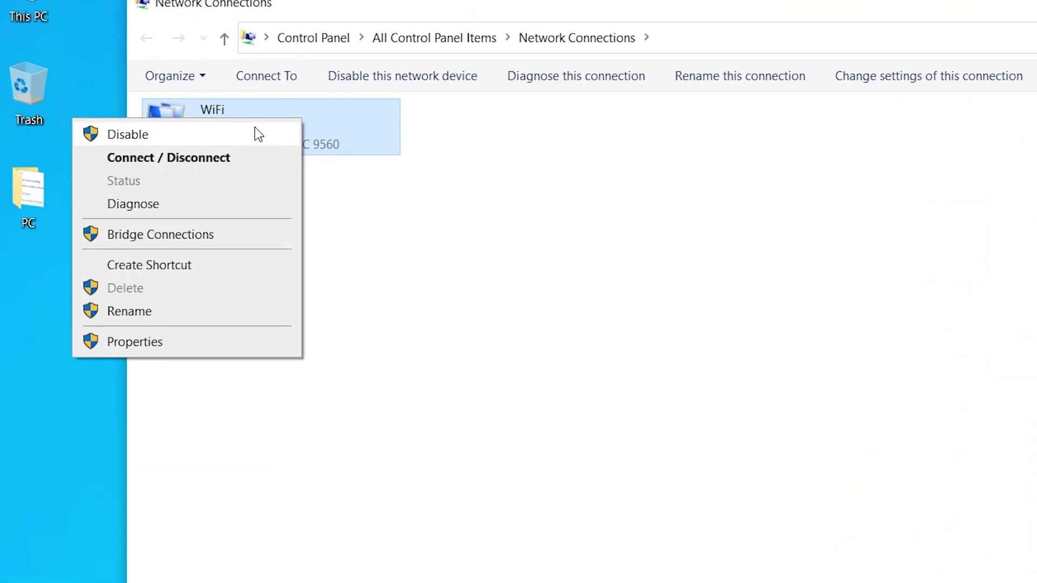
right_click(274, 153)
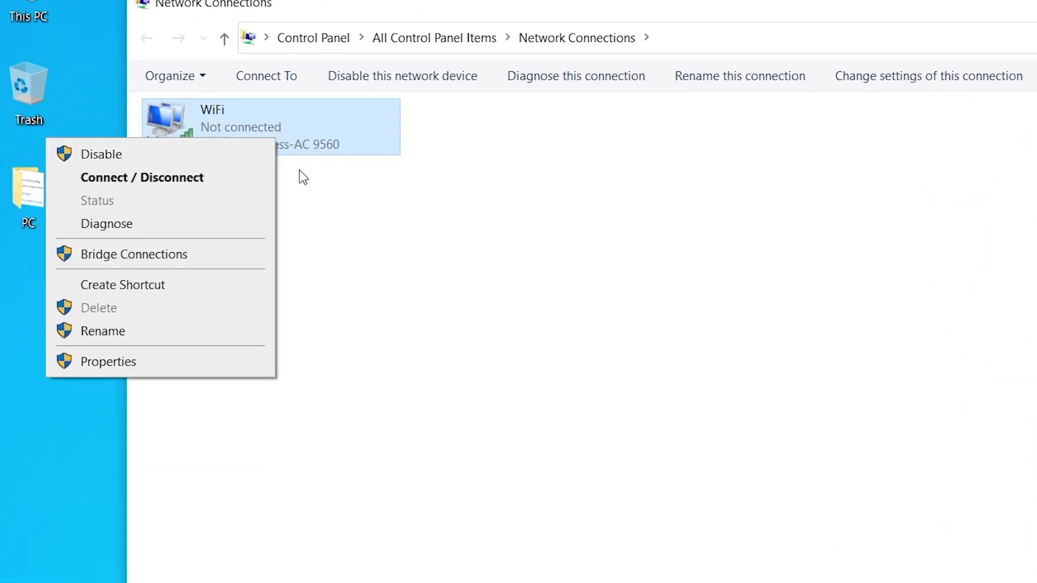
click(358, 189)
right_click(290, 126)
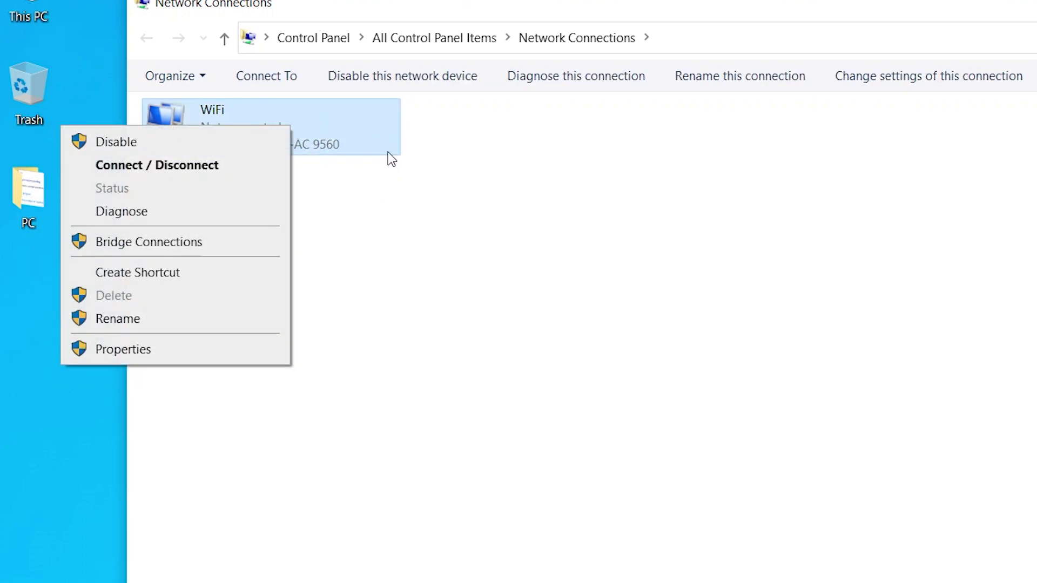
click(201, 143)
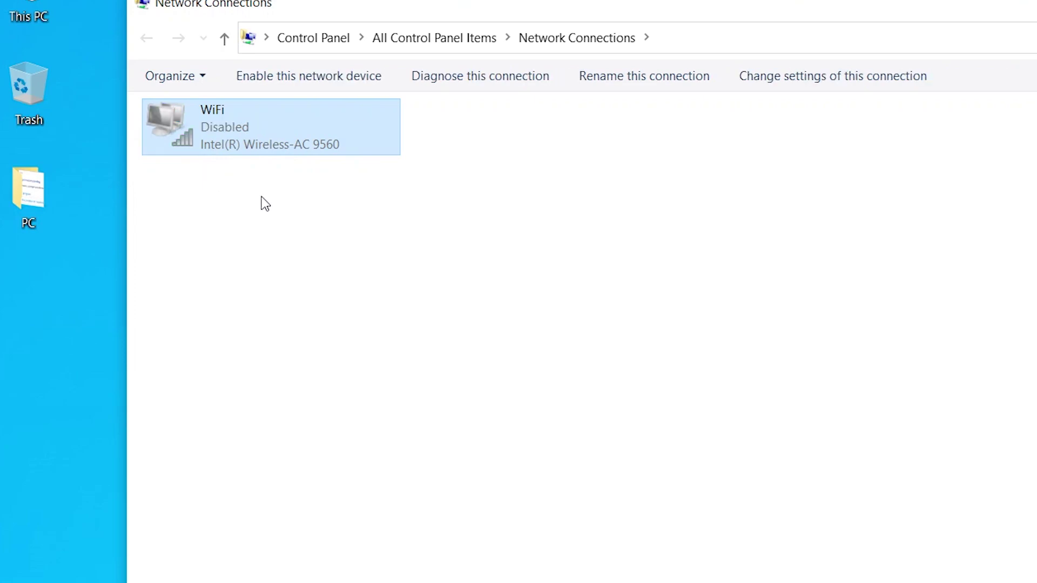
right_click(304, 127)
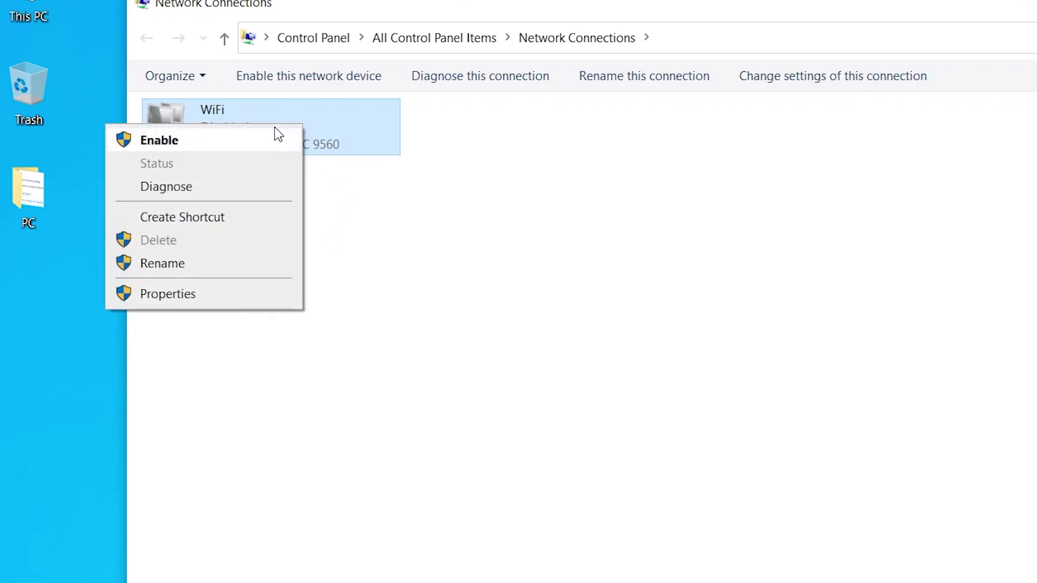
click(275, 135)
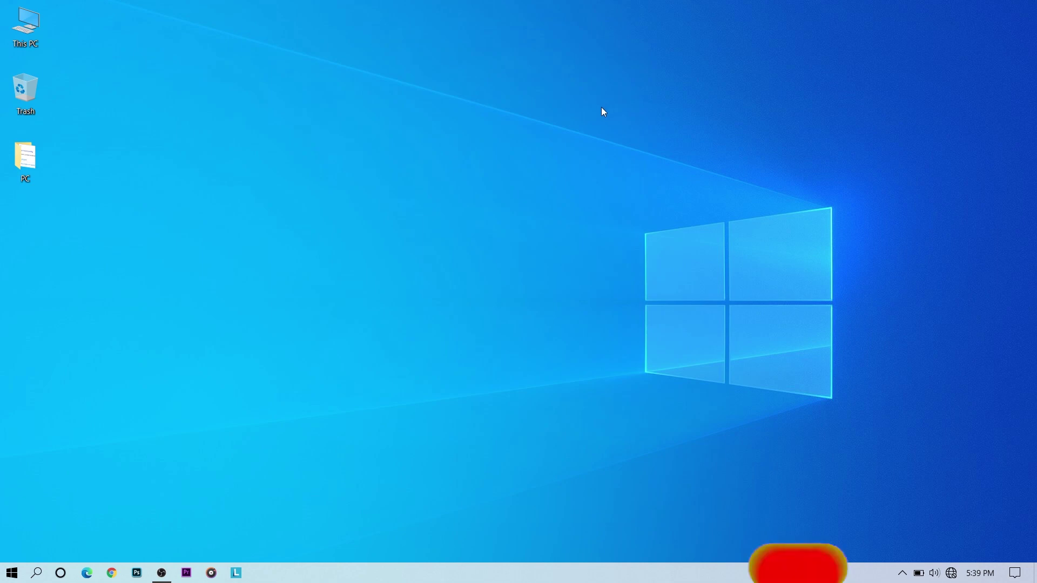
Step: Search Windows for device, open Device Manager and expand the Network adapters category
key(super)
text(device)
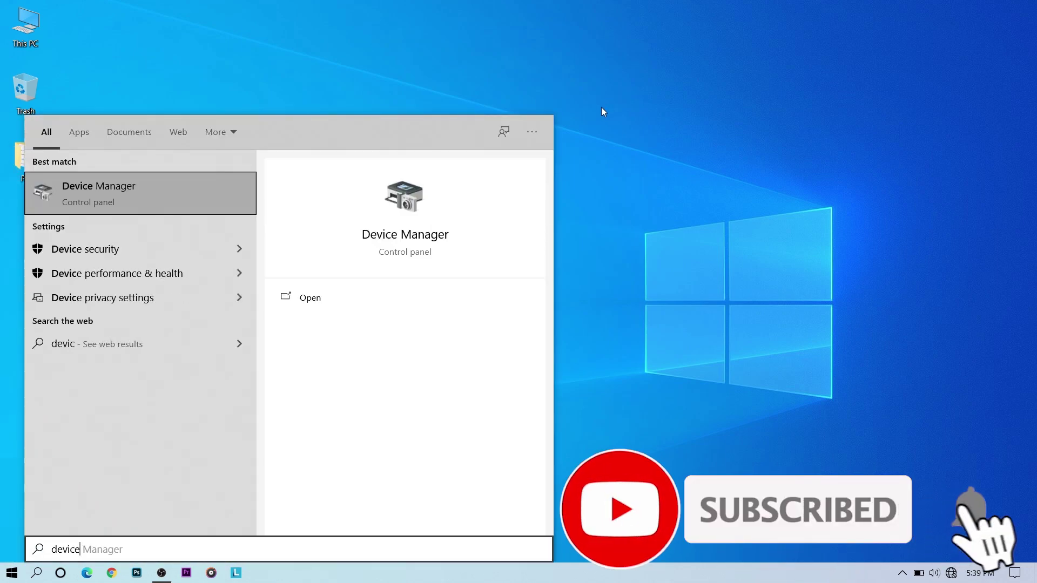
key(Return)
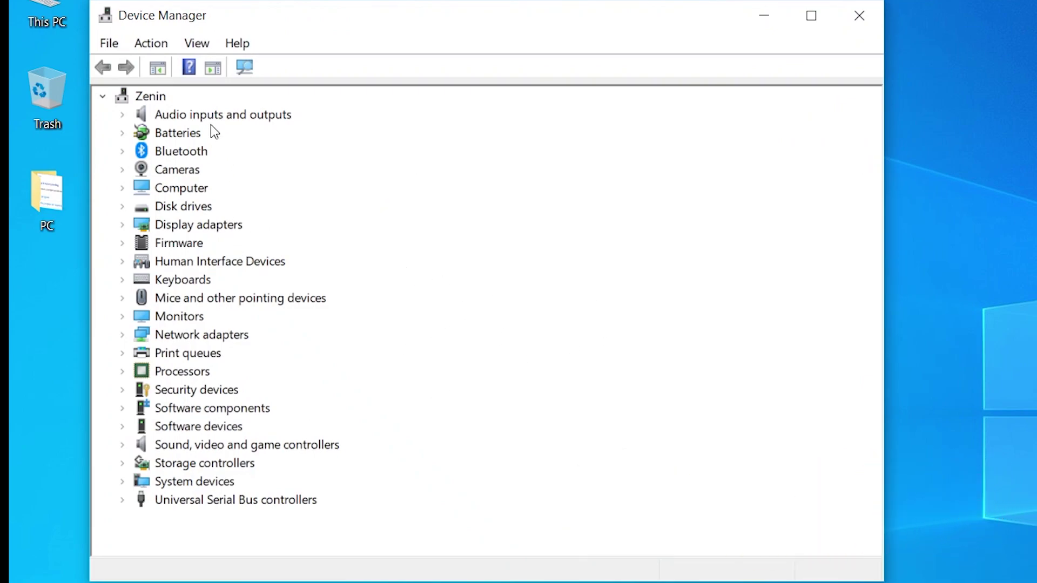
click(123, 335)
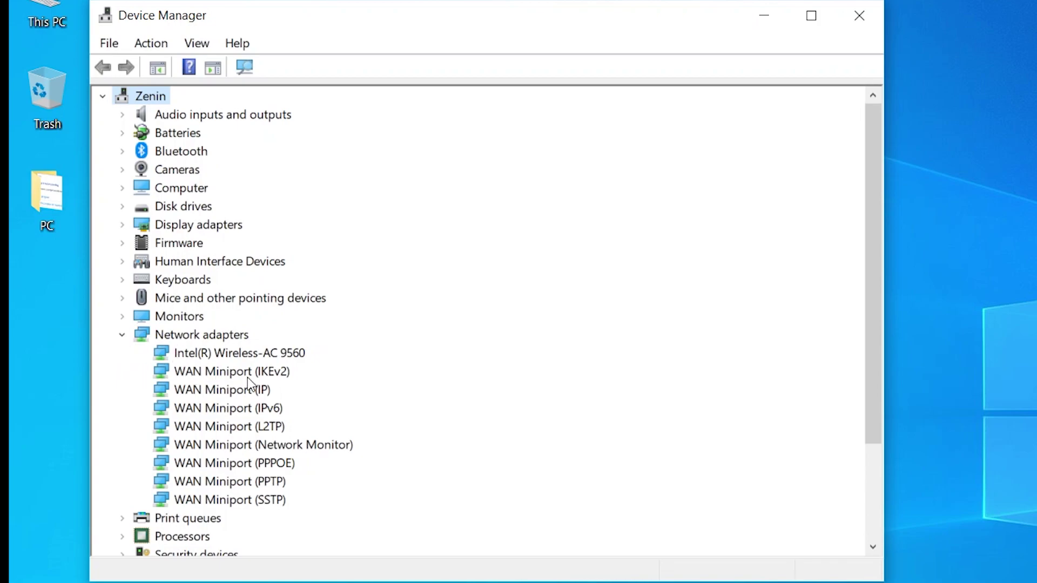
Step: View the list of available drivers on the computer for the Intel(R) Wireless-AC 9560 adapter, closing the driver update and Device Manager when done
click(234, 354)
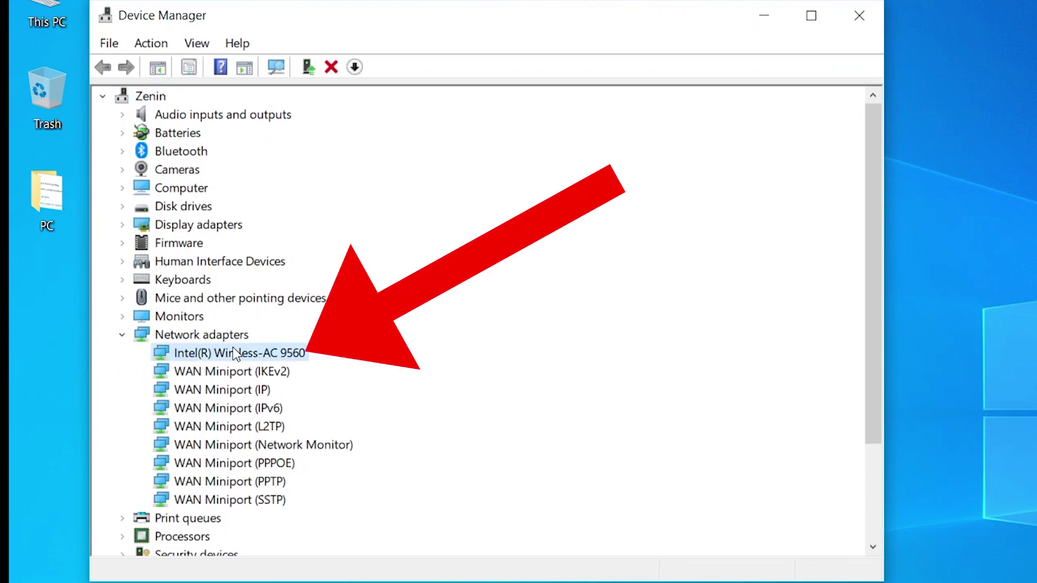
right_click(235, 354)
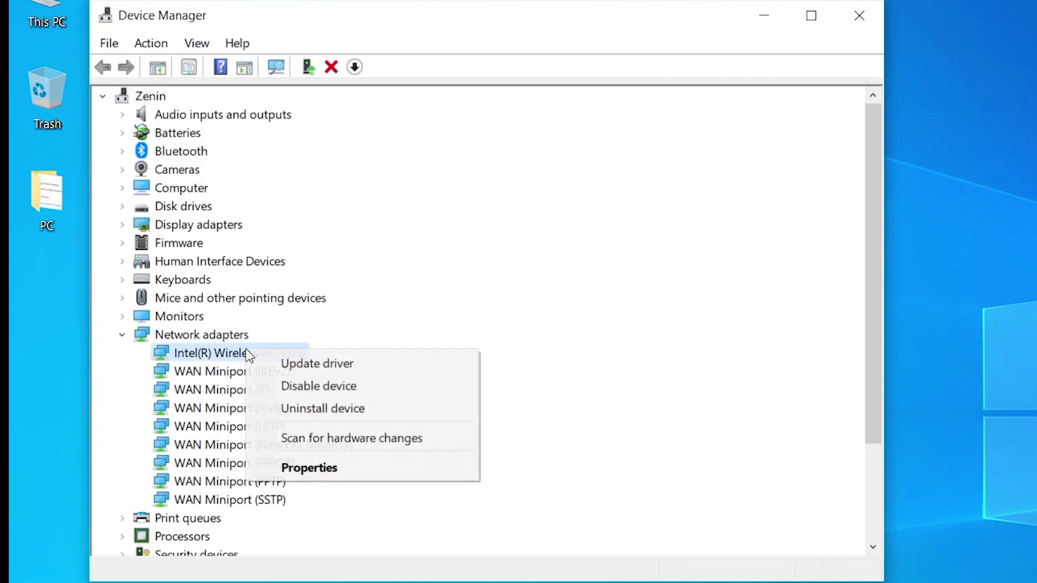
click(392, 366)
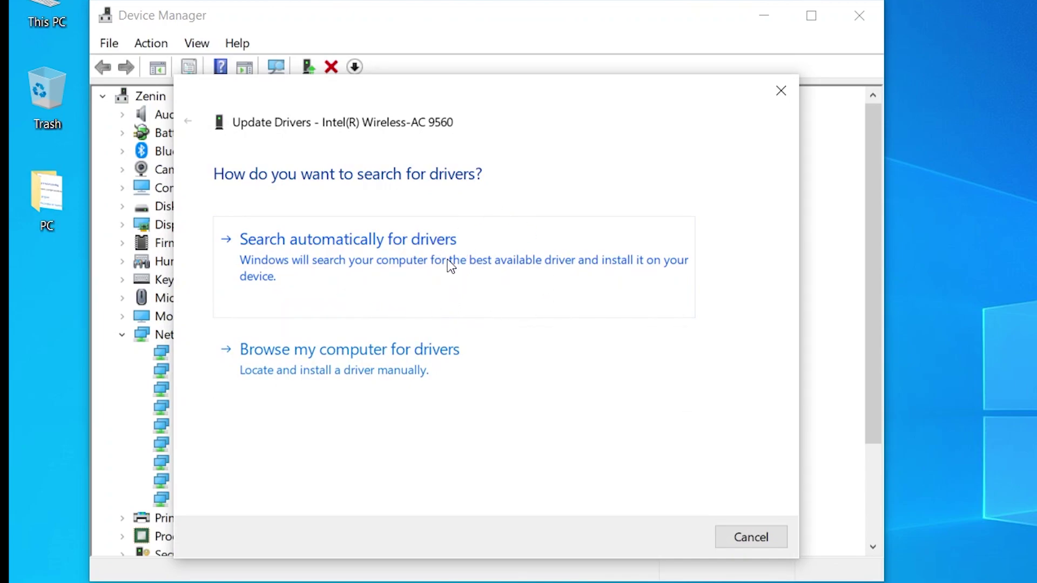
click(421, 368)
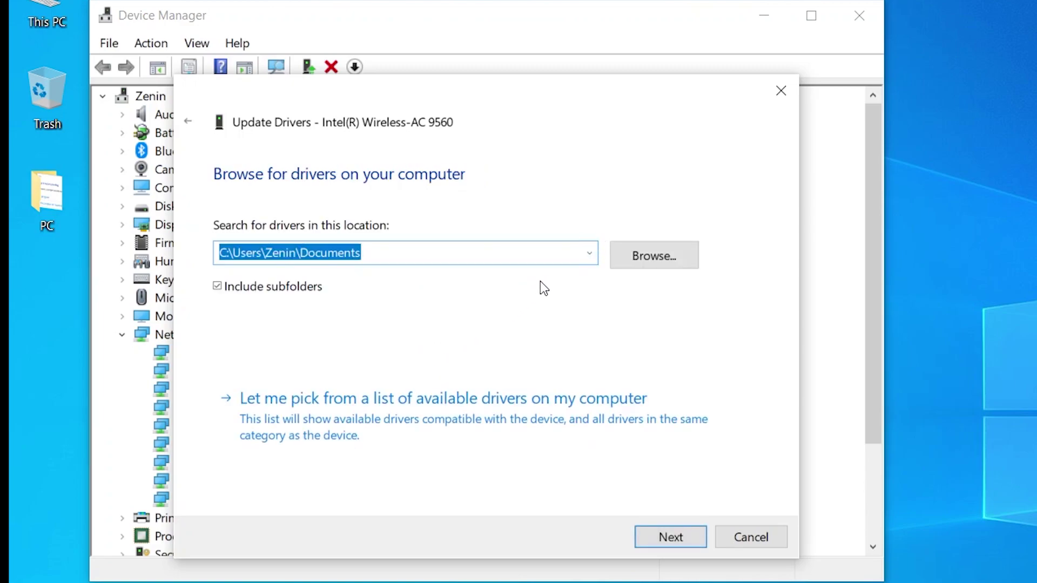
click(500, 381)
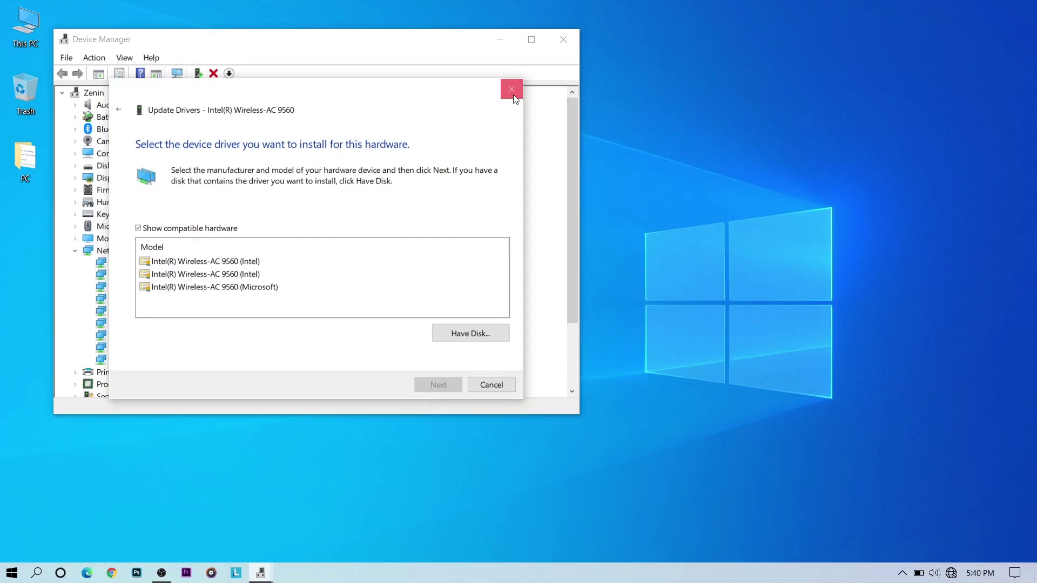
click(781, 90)
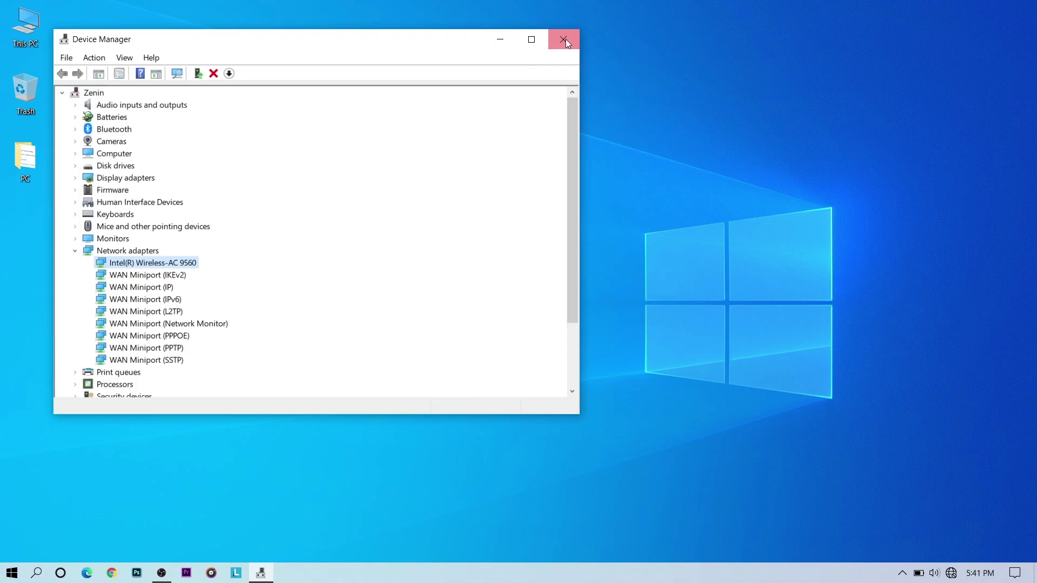
click(564, 41)
Step: View the computer's power options, including Restart, and dismiss them without choosing one
click(4, 568)
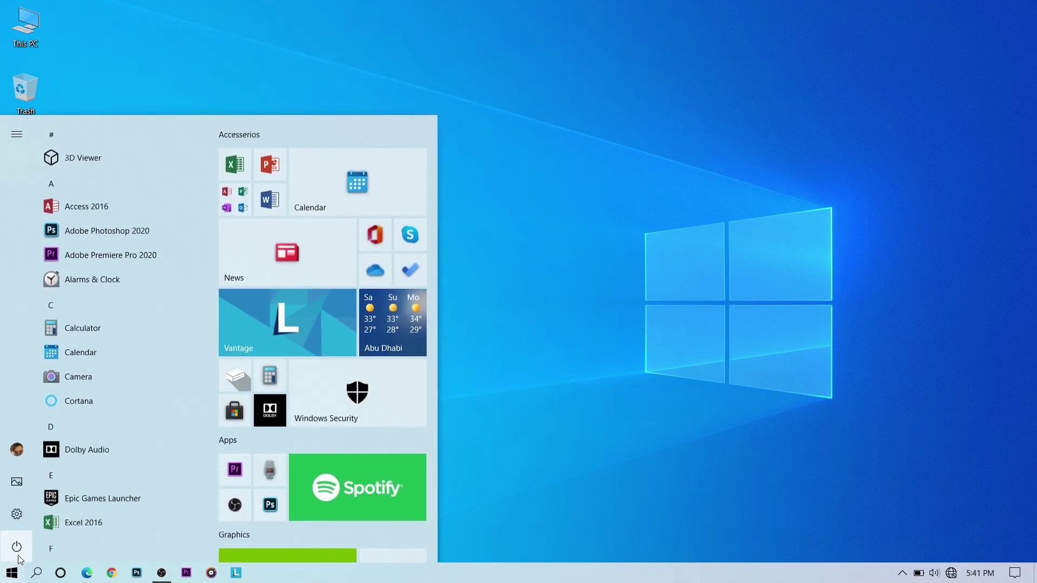
click(17, 546)
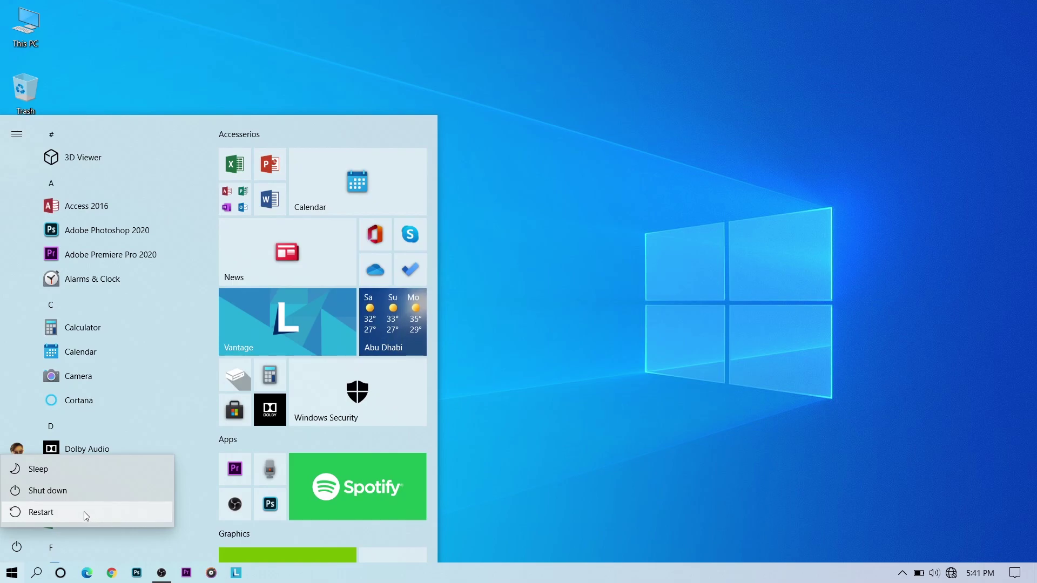
key(Escape)
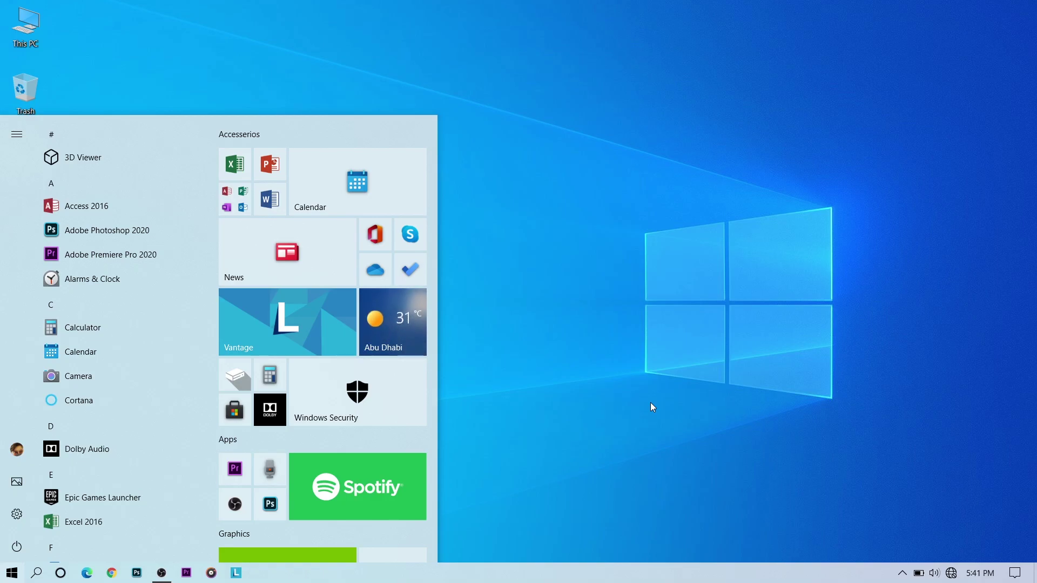
key(Escape)
Step: Reopen Device Manager through a Windows search for devi and expand the Network adapters category
key(super)
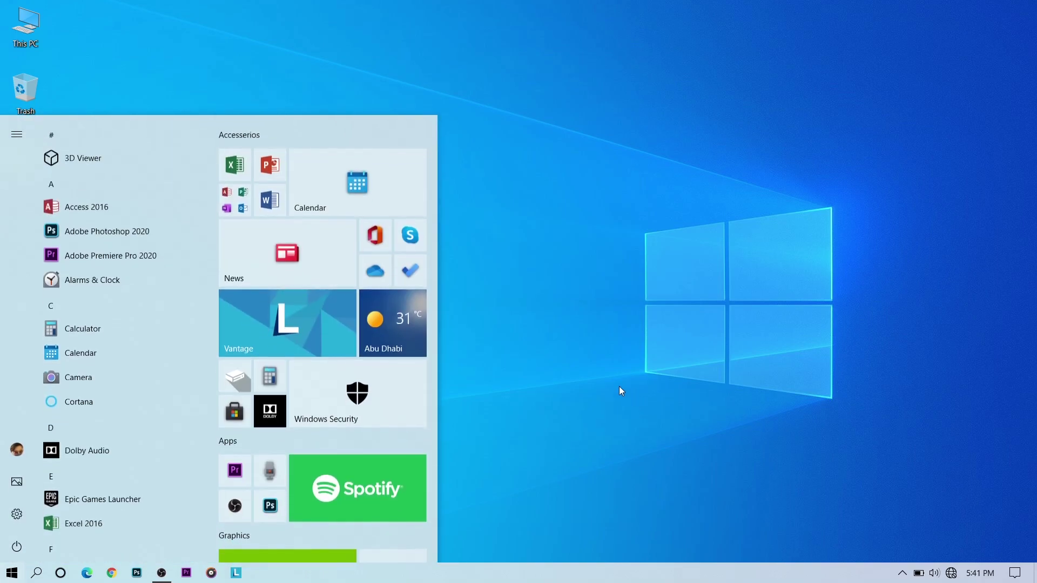
text(devi)
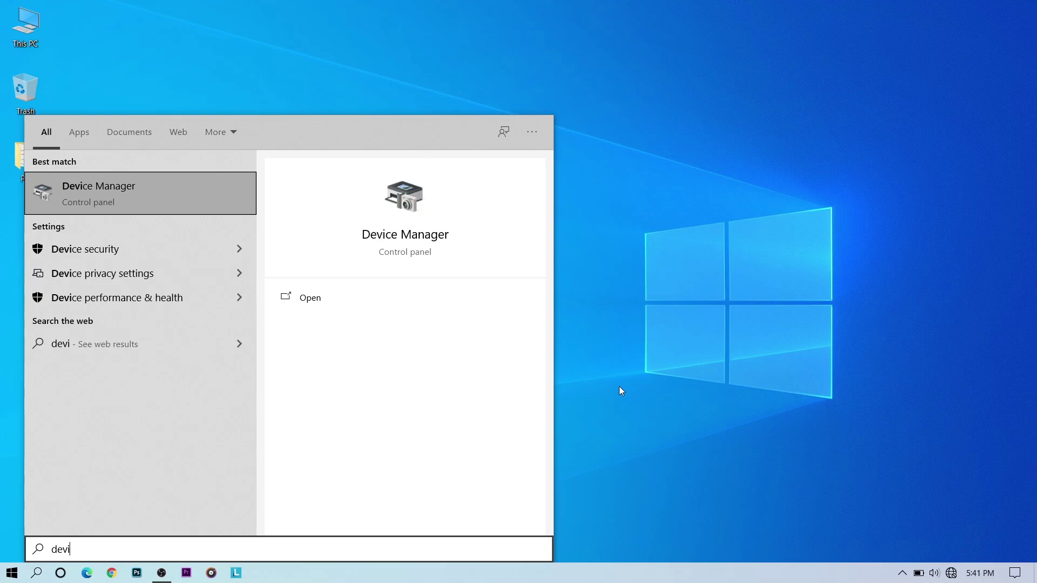
key(Return)
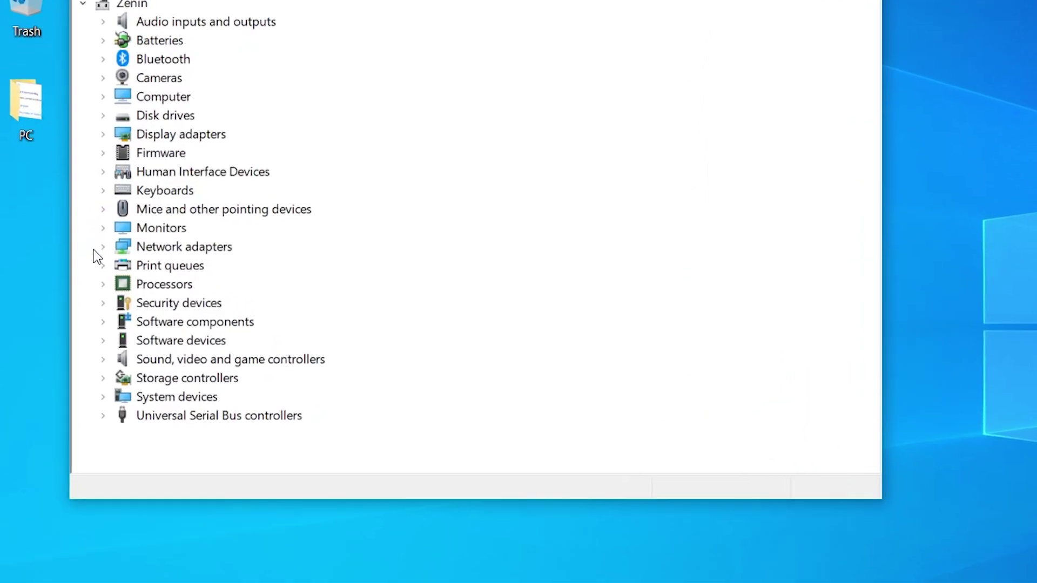
click(100, 249)
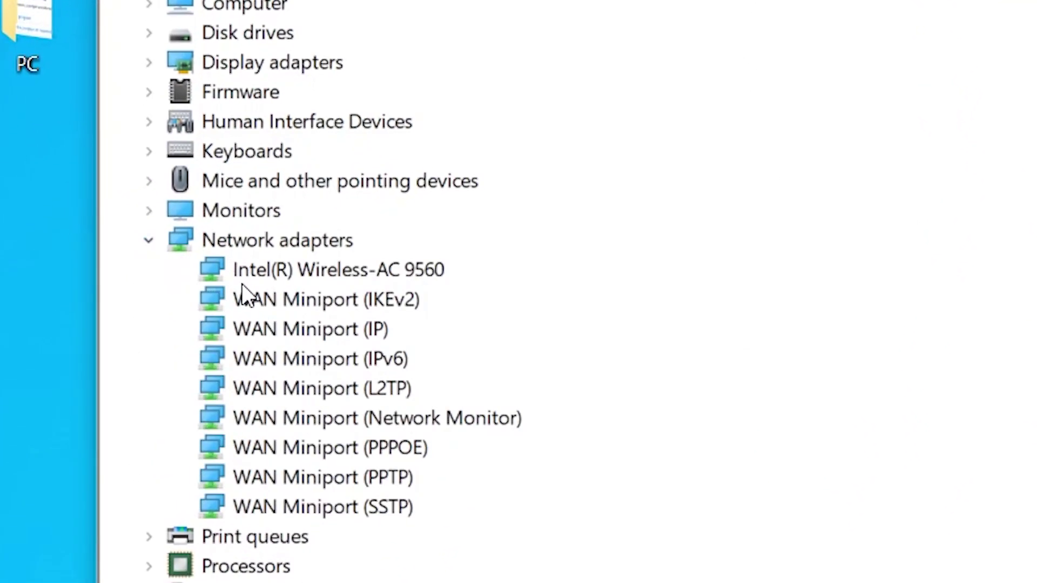
Step: Disable the option allowing the computer to turn off the Intel(R) Wireless-AC 9560 adapter to save power, and apply it
right_click(266, 264)
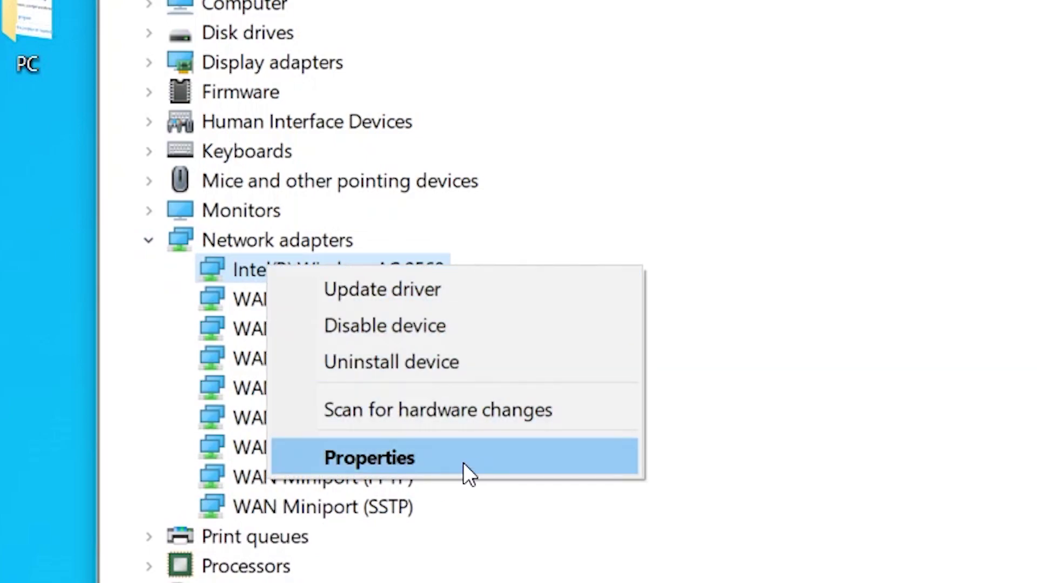
click(401, 460)
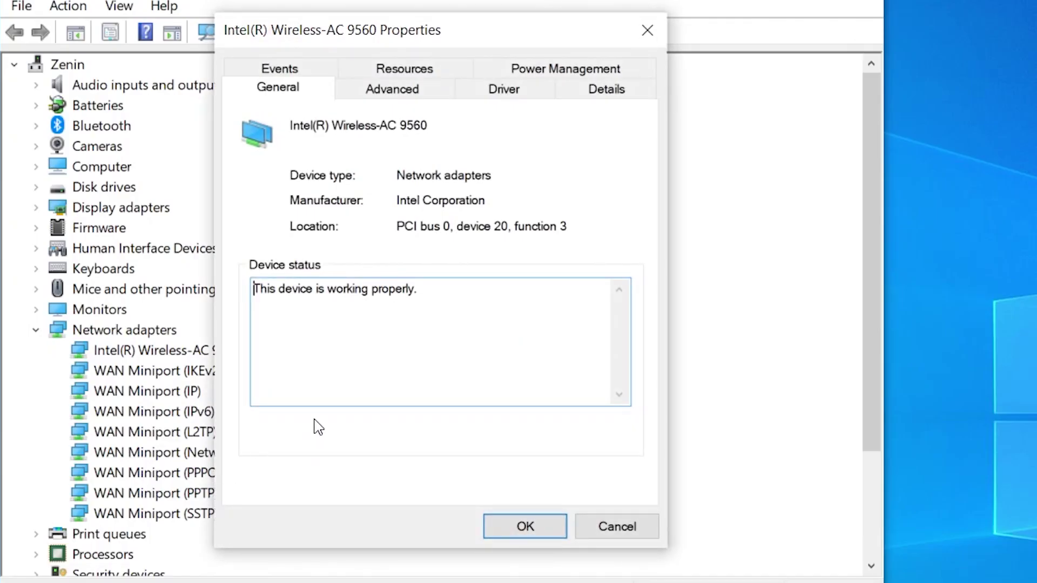
click(558, 71)
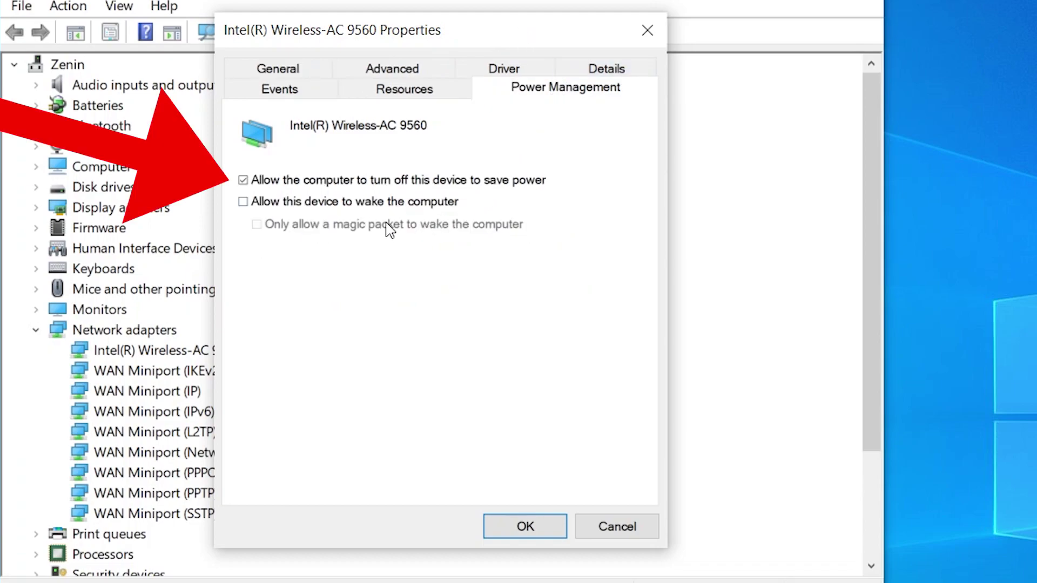
click(243, 181)
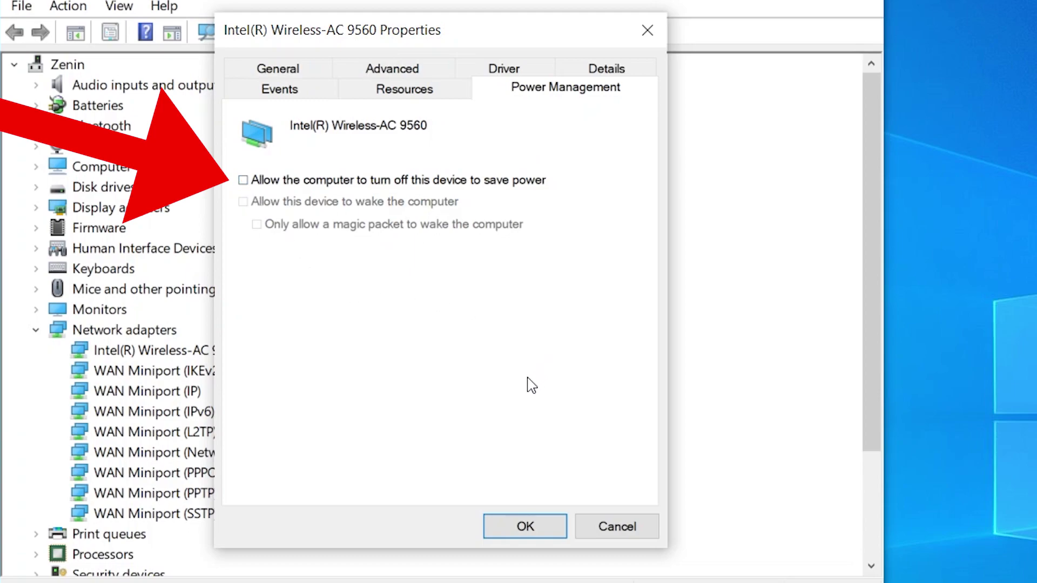
click(506, 528)
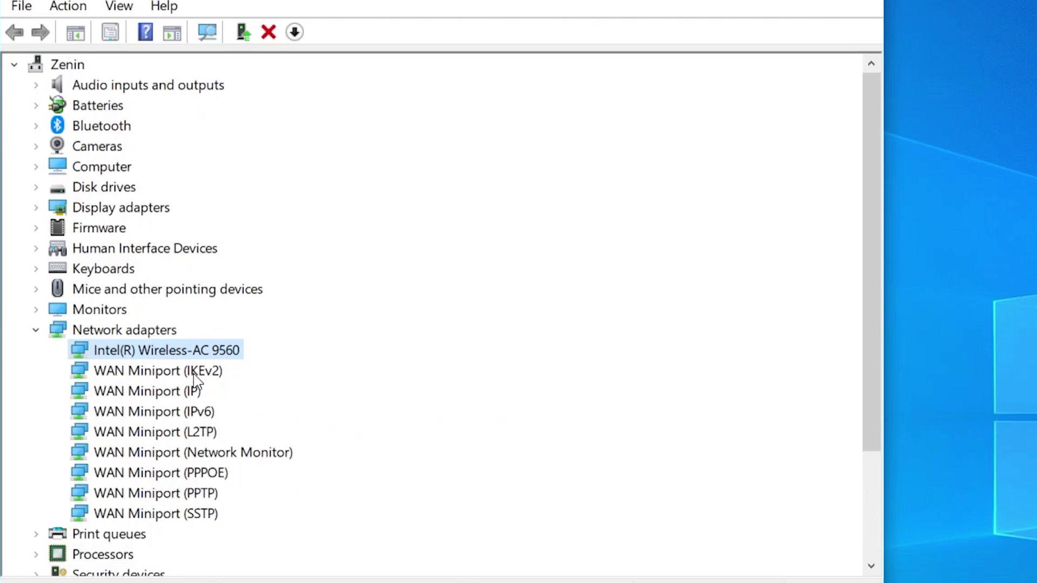
Step: Uninstall the Intel(R) Wireless-AC 9560 network adapter without selecting driver software deletion, and close Device Manager
right_click(209, 358)
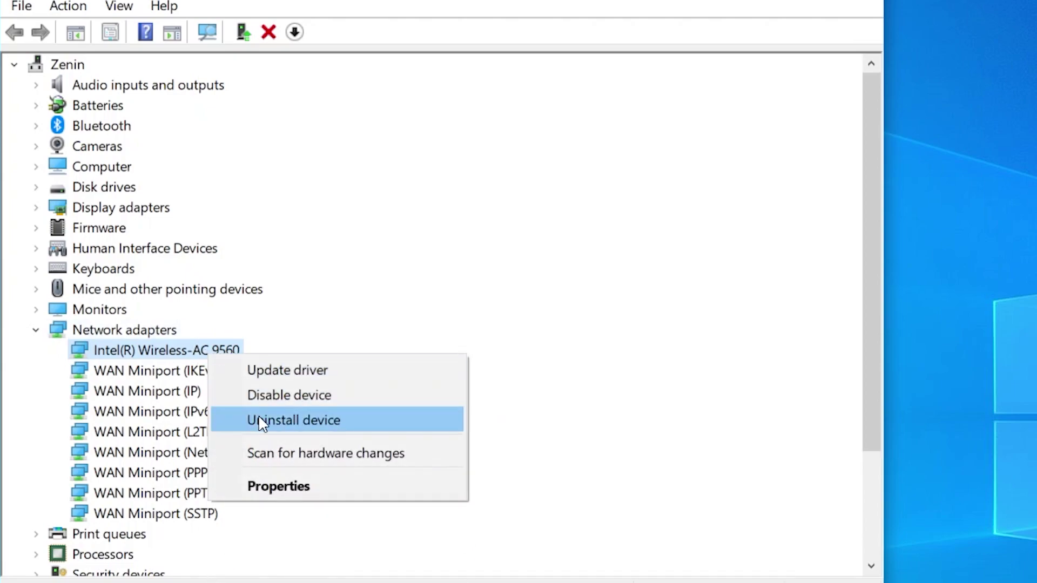
click(339, 435)
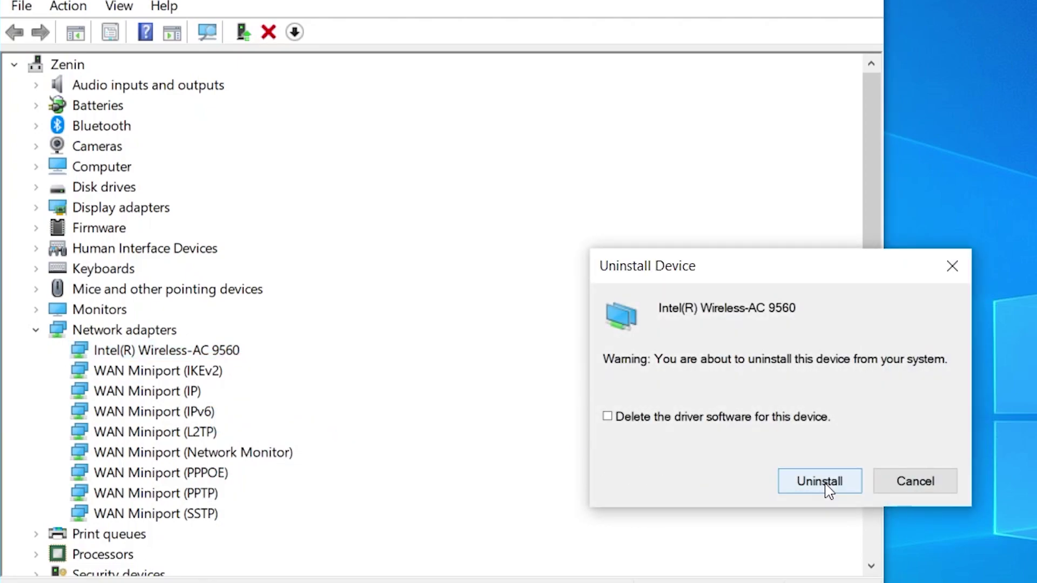
click(819, 481)
click(563, 39)
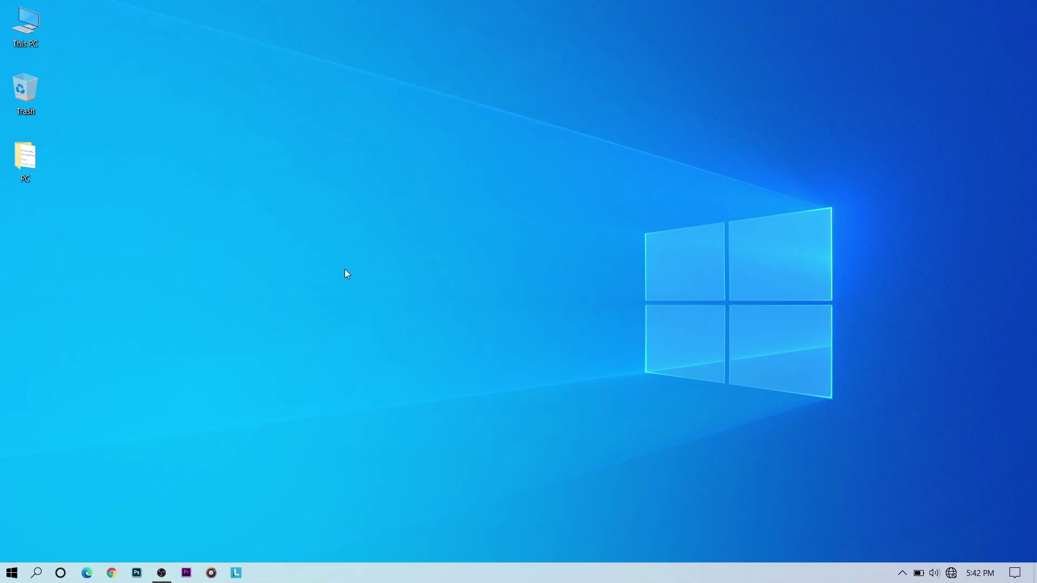
Step: Look at the computer's power choices for the Restart option and dismiss them without restarting
click(12, 572)
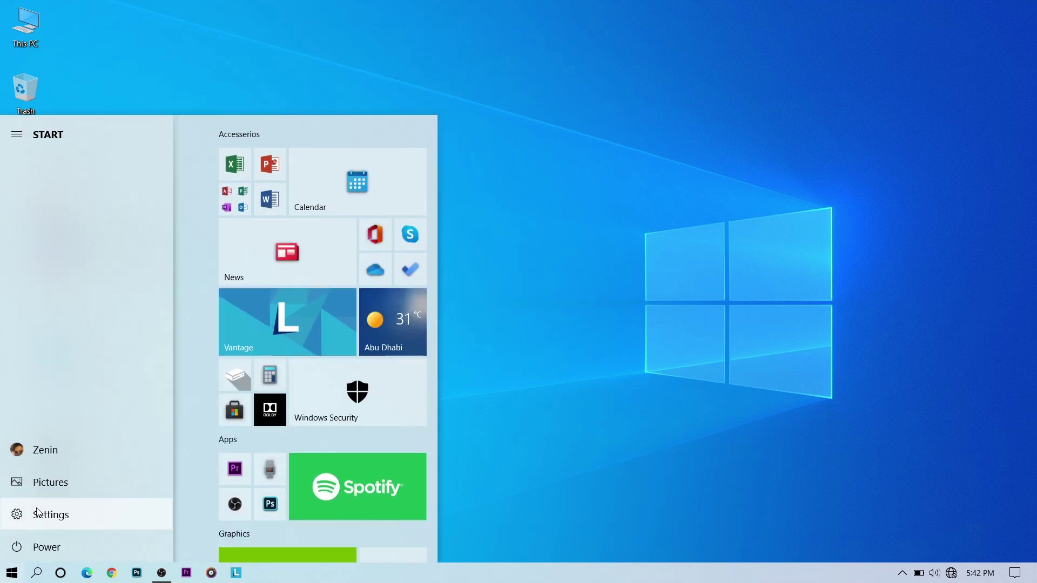
click(38, 547)
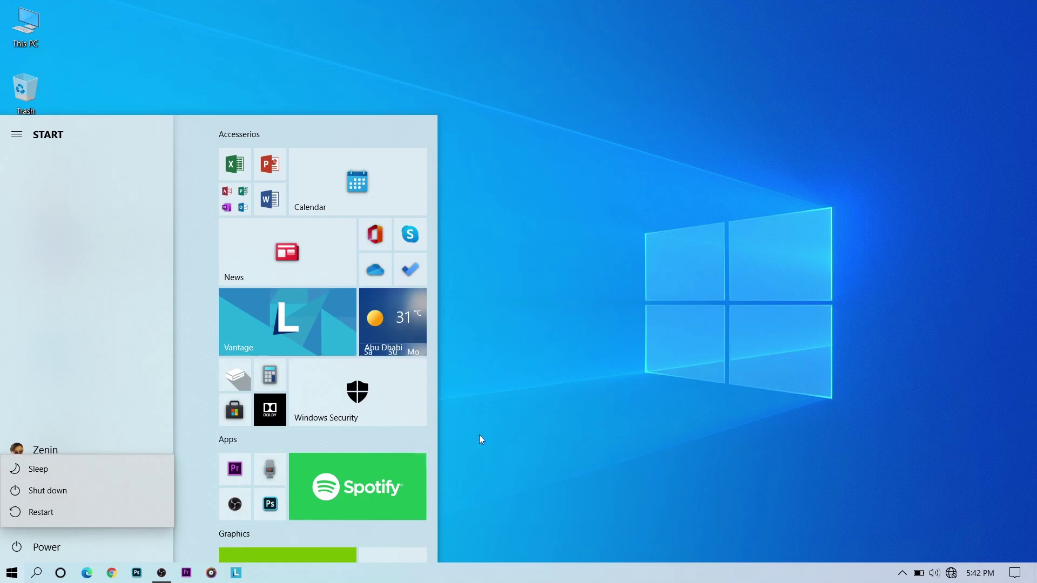
click(620, 356)
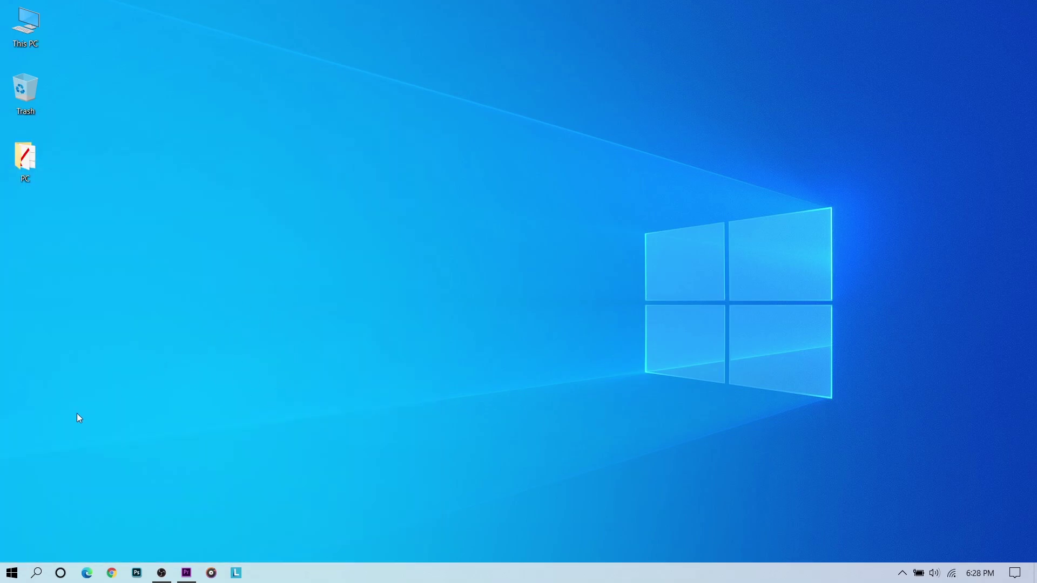
Step: Open Device Manager through a Windows search for devi and scan for hardware changes
click(65, 571)
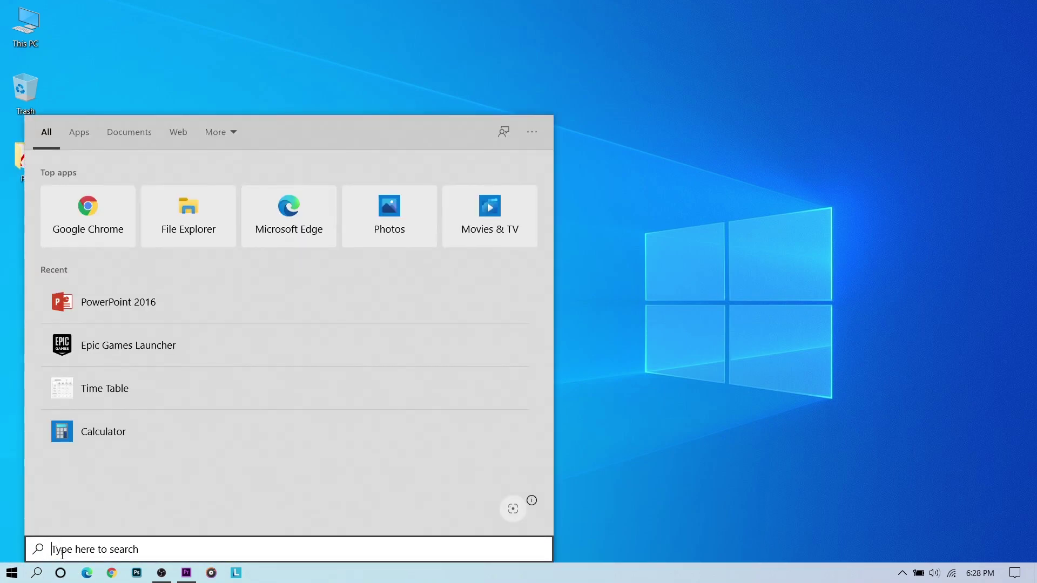
text(devi)
key(Return)
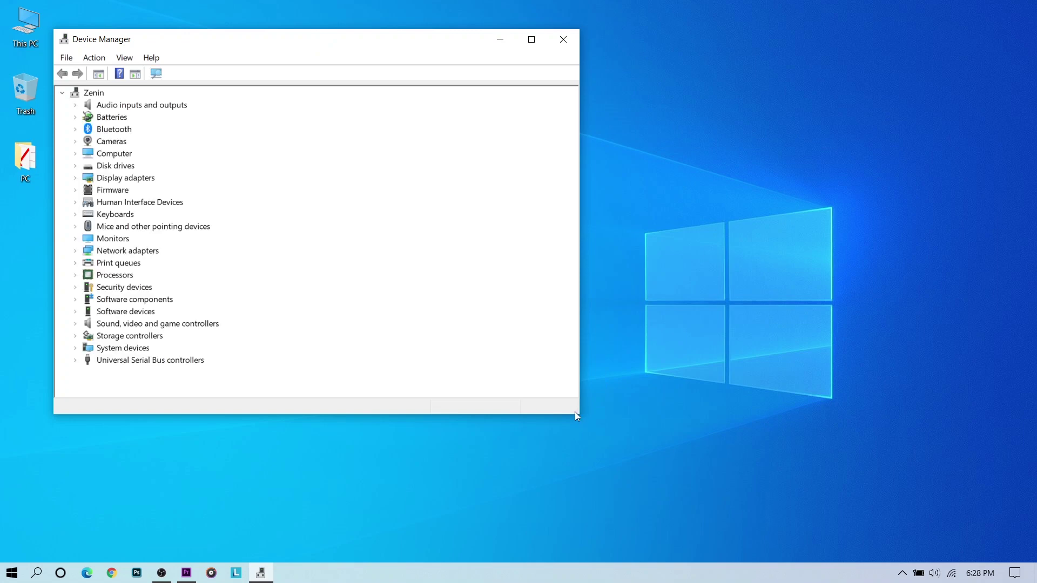
click(155, 73)
Step: Expand the Network adapters category to check for the Intel(R) Wireless-AC 9560 adapter, and close Device Manager
click(75, 239)
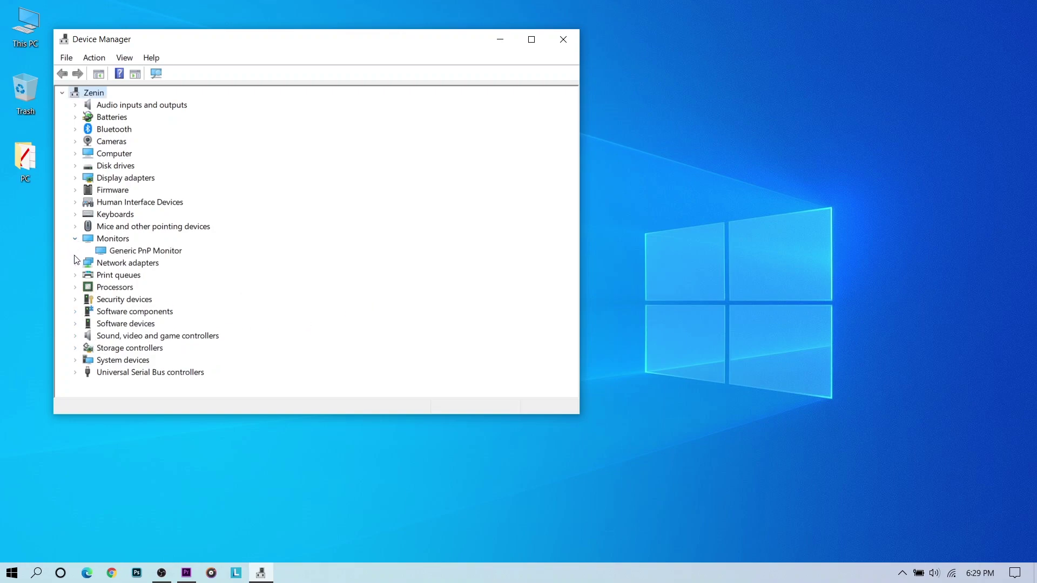
click(76, 239)
click(79, 250)
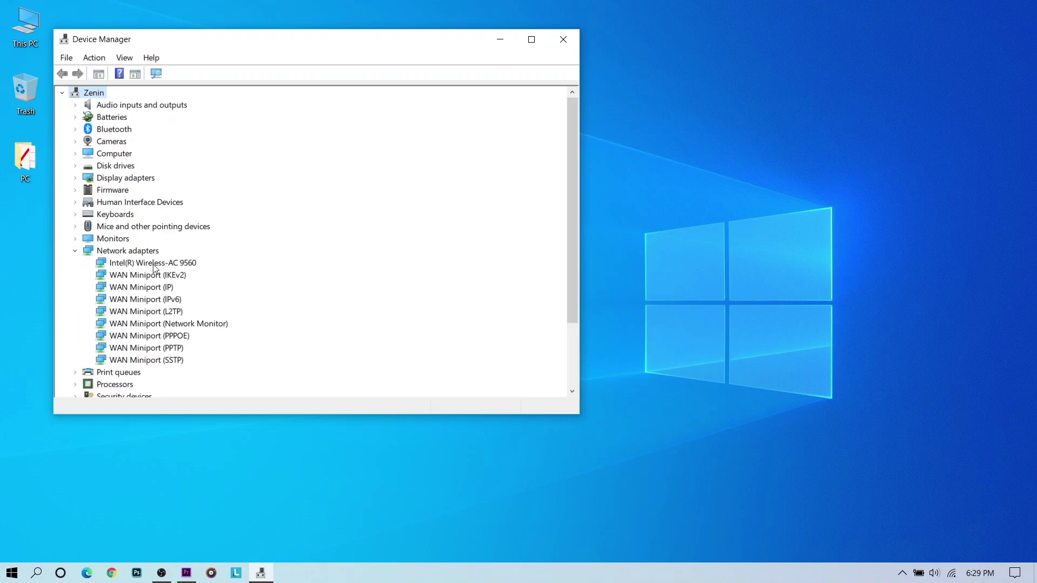
click(567, 41)
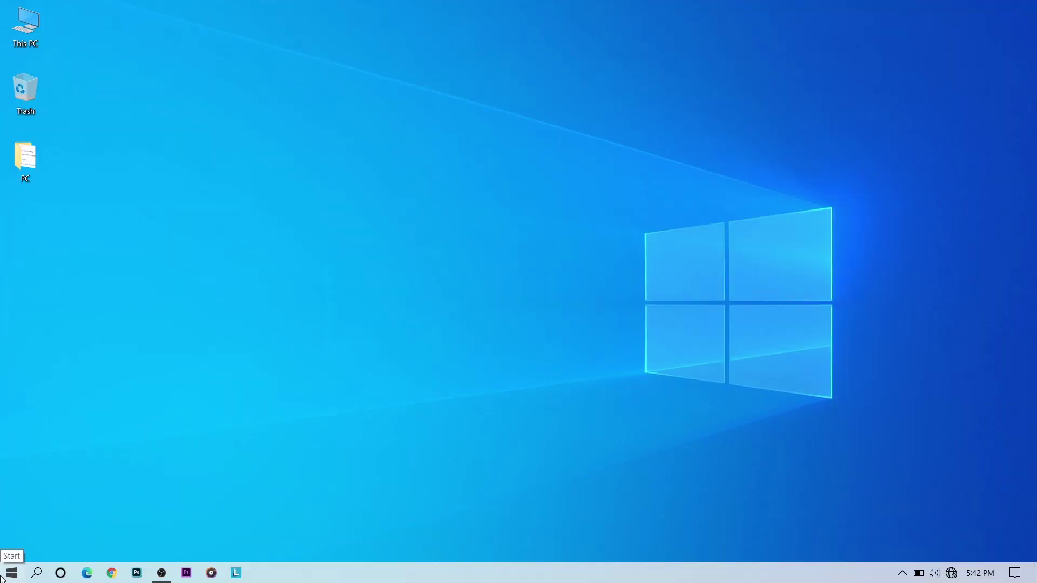
Step: Open the Network reset page from the Network & Internet status settings
click(12, 572)
click(20, 514)
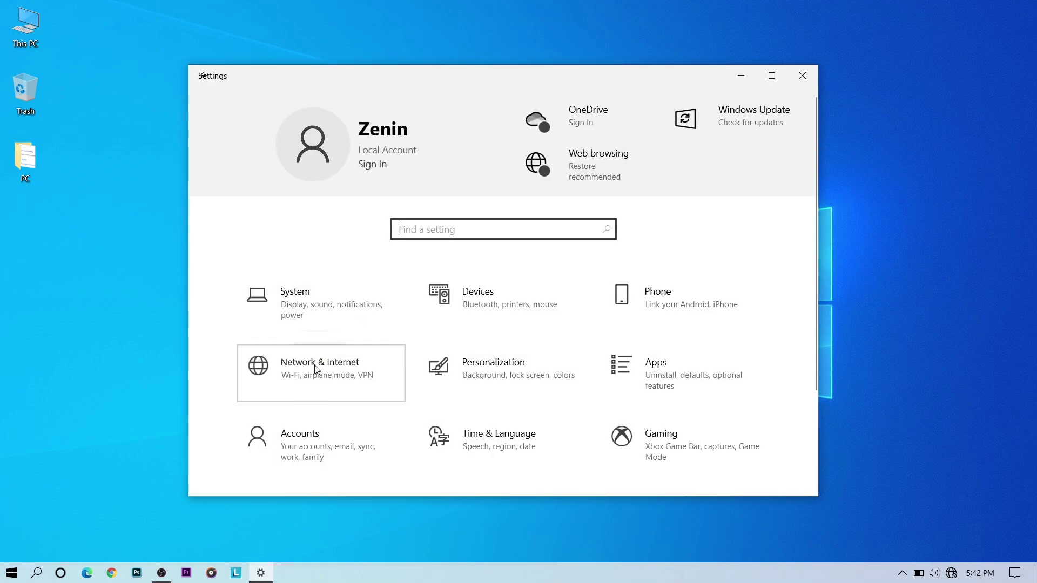
click(319, 366)
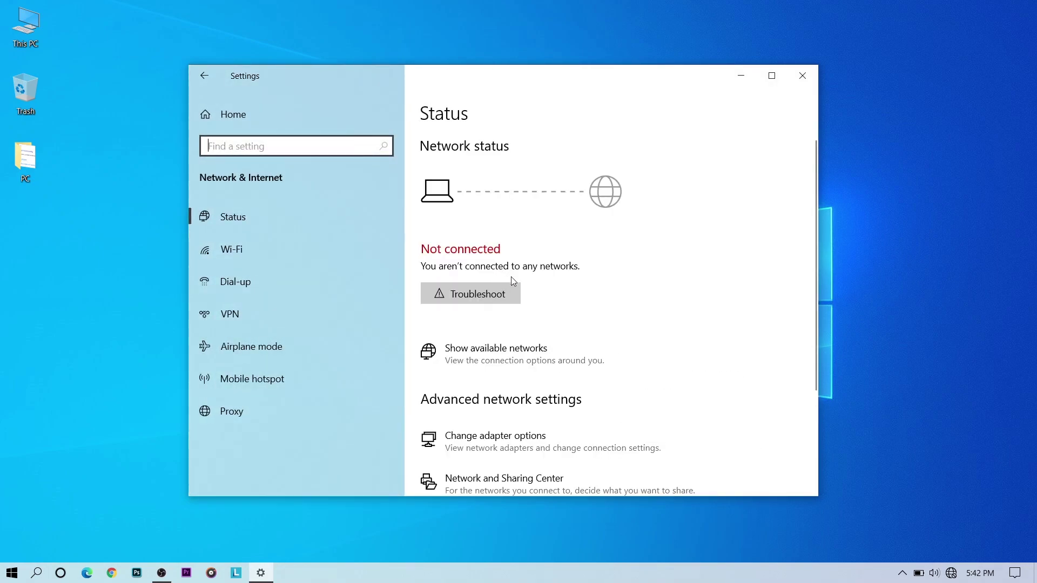
scroll(621, 285, down, 2)
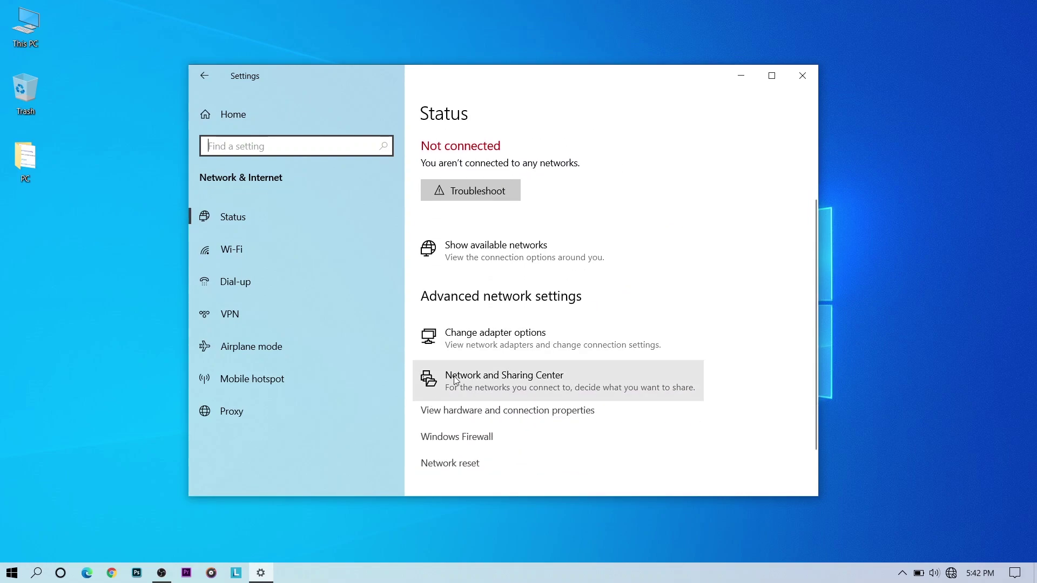
scroll(454, 390, down, 1)
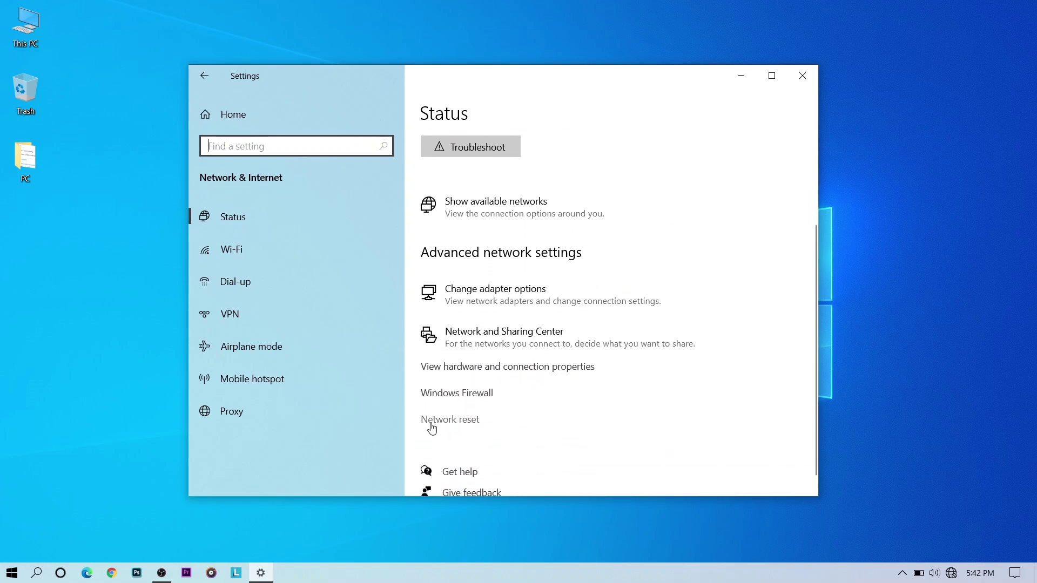
click(438, 427)
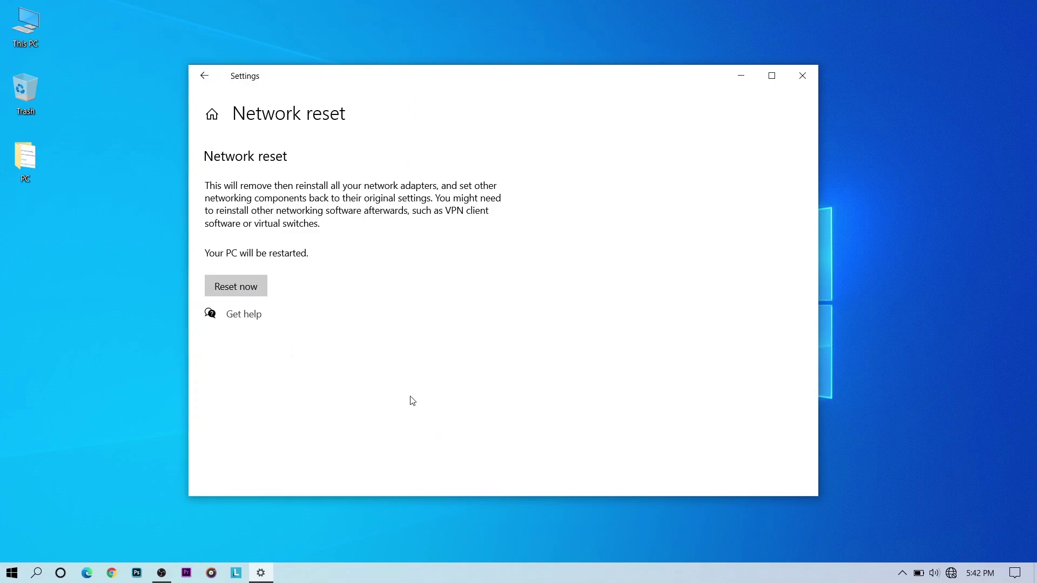
Step: Start the network reset, decline its confirmation with No, and close Settings
click(264, 291)
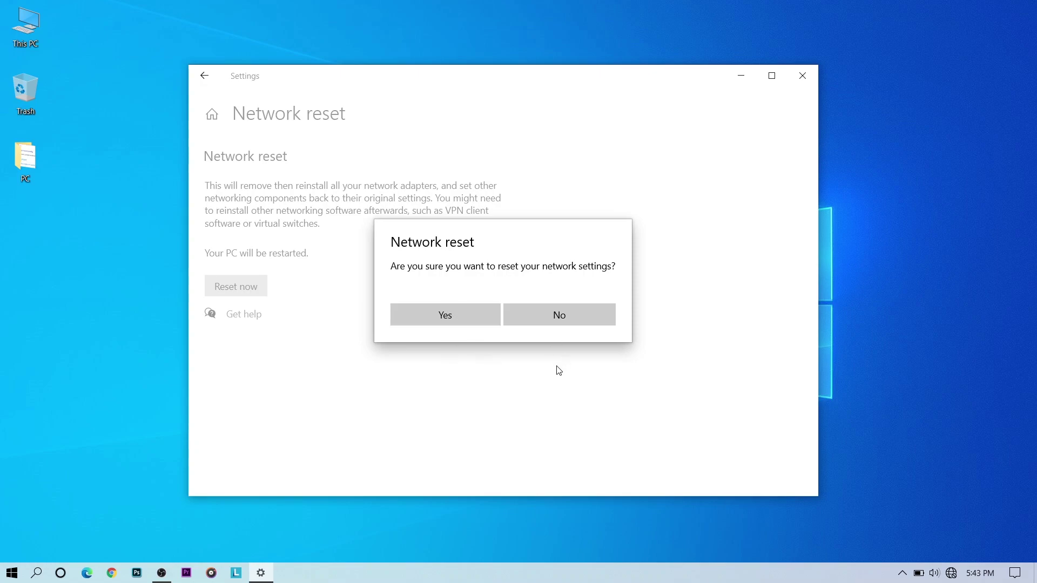
click(537, 318)
click(802, 75)
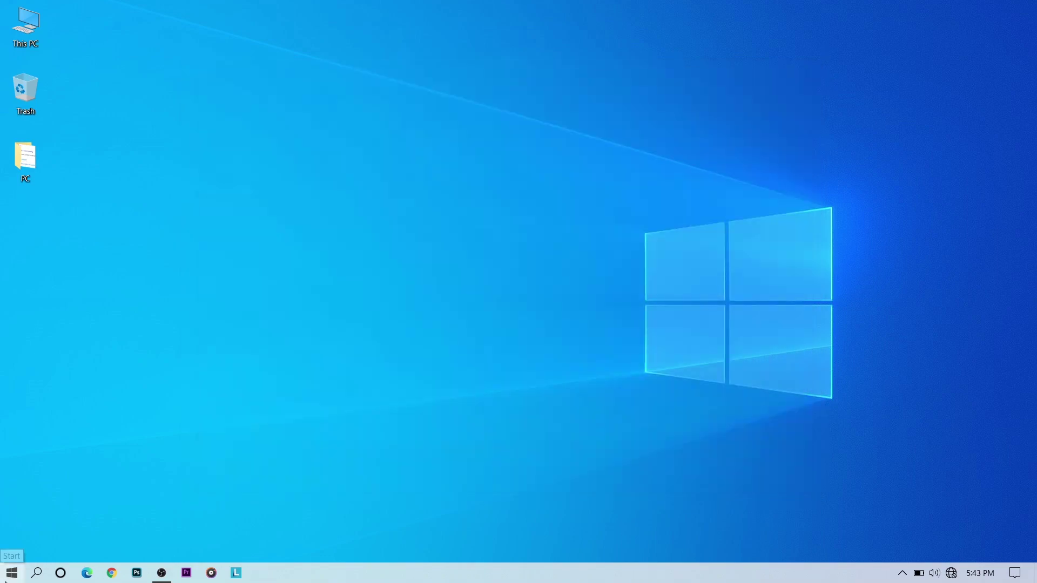
Step: Open Command Prompt as administrator through a Windows search for cmd and run netsh winsock reset
click(36, 573)
text(cmd)
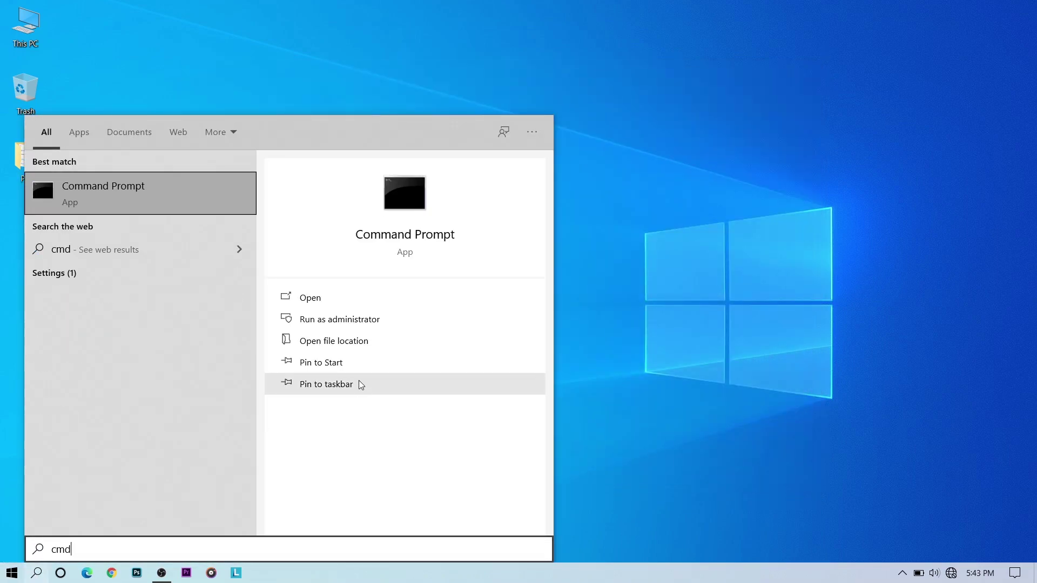
click(359, 321)
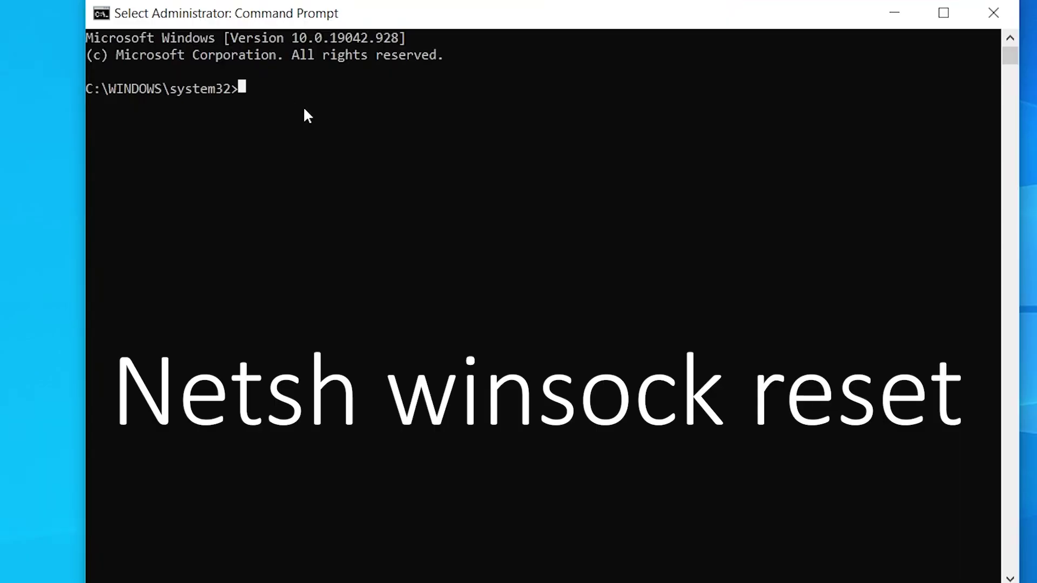
text(netsh)
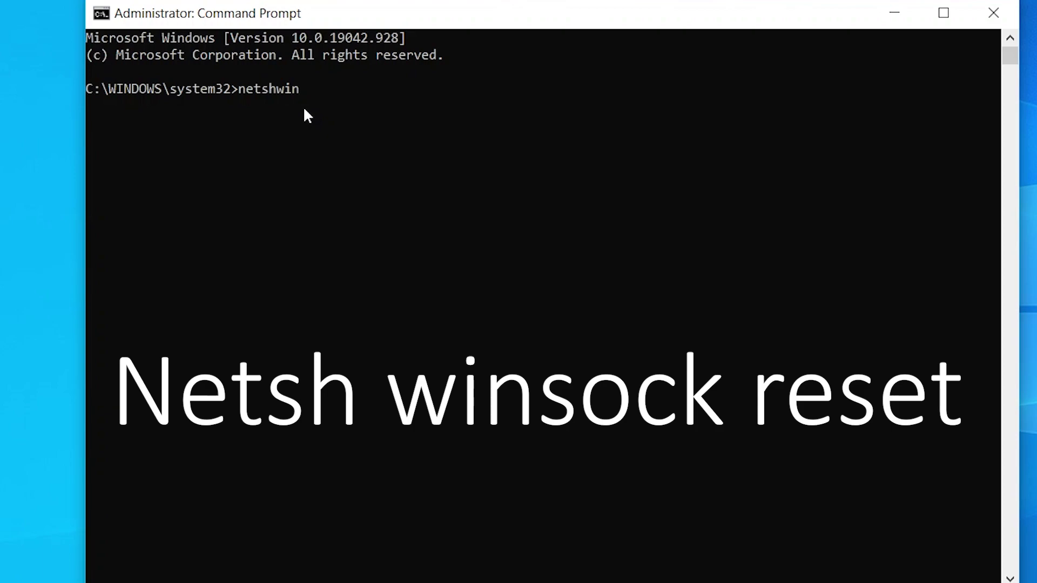
text( winsock reset)
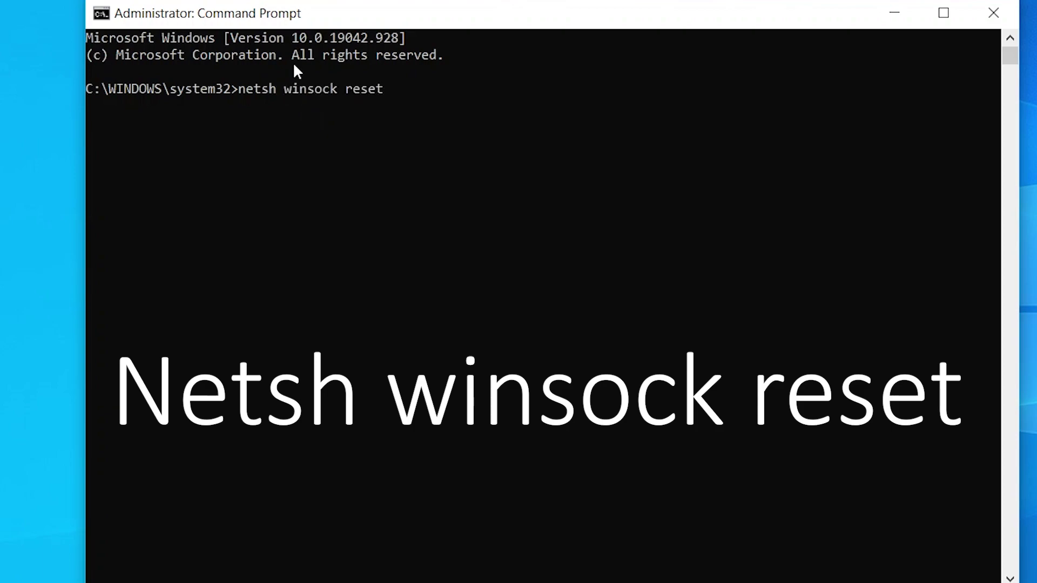
key(Return)
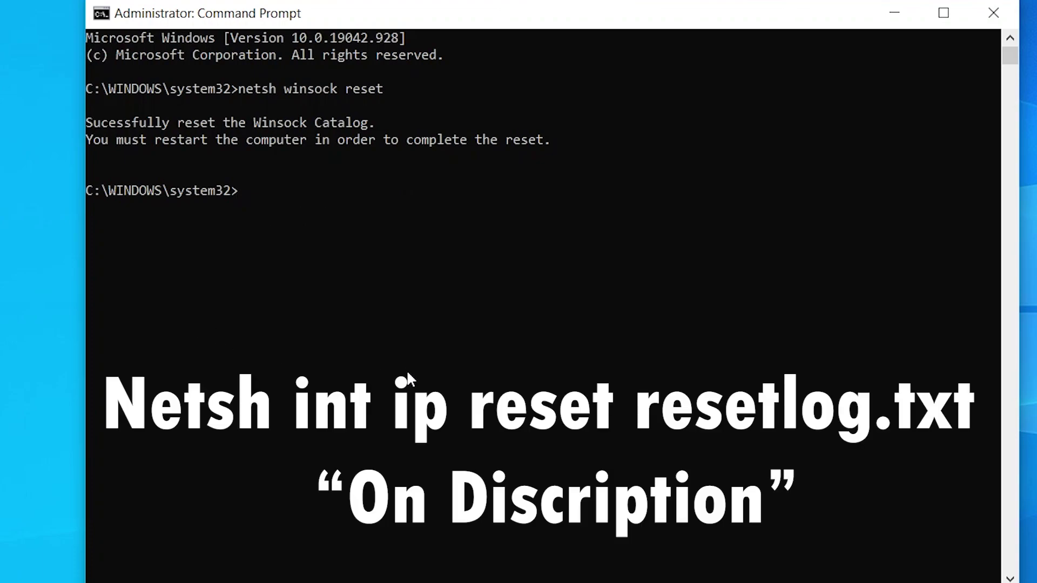
Step: Run netsh int ip reset resetlog.txt in the administrator Command Prompt
text(netsg)
key(BackSpace)
text(h int ip reset)
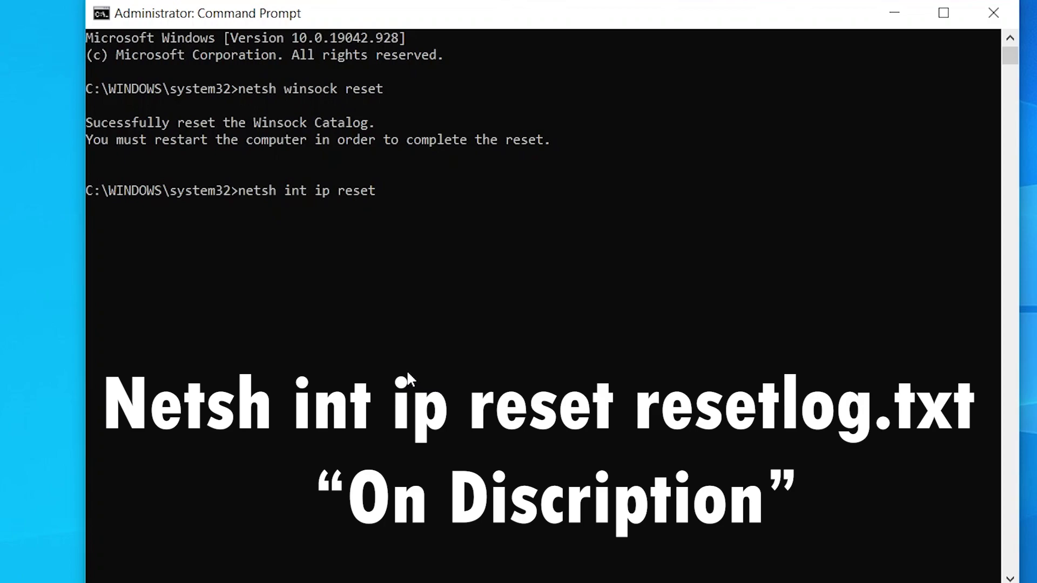
text(resetlog.txt)
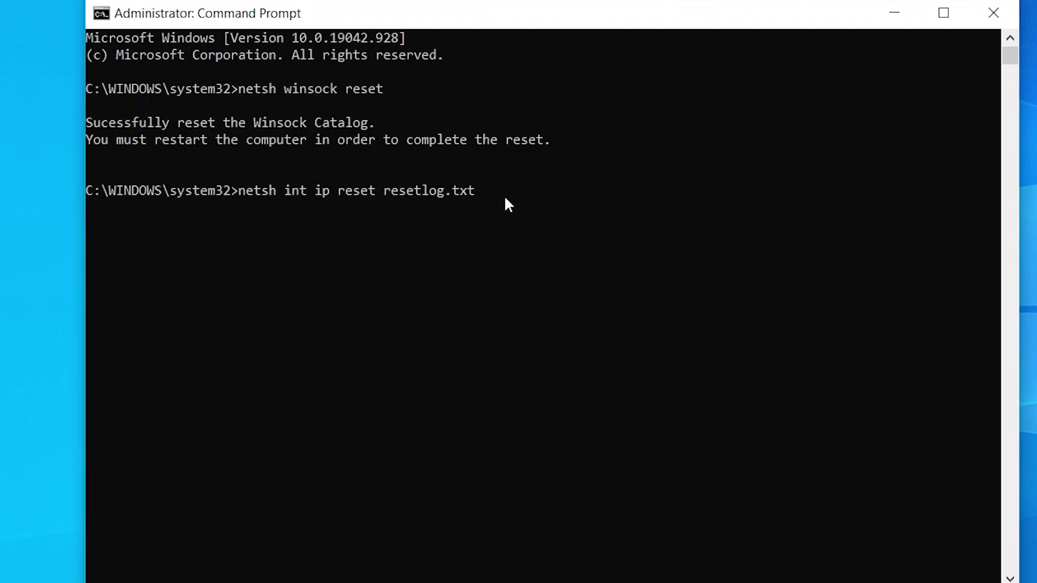
key(Return)
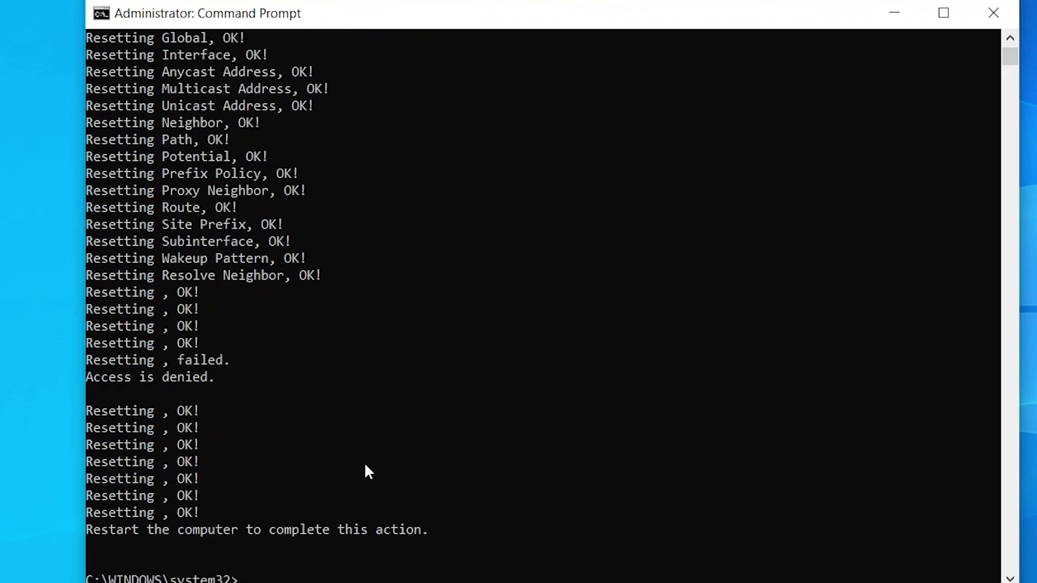
scroll(431, 486, down, 4)
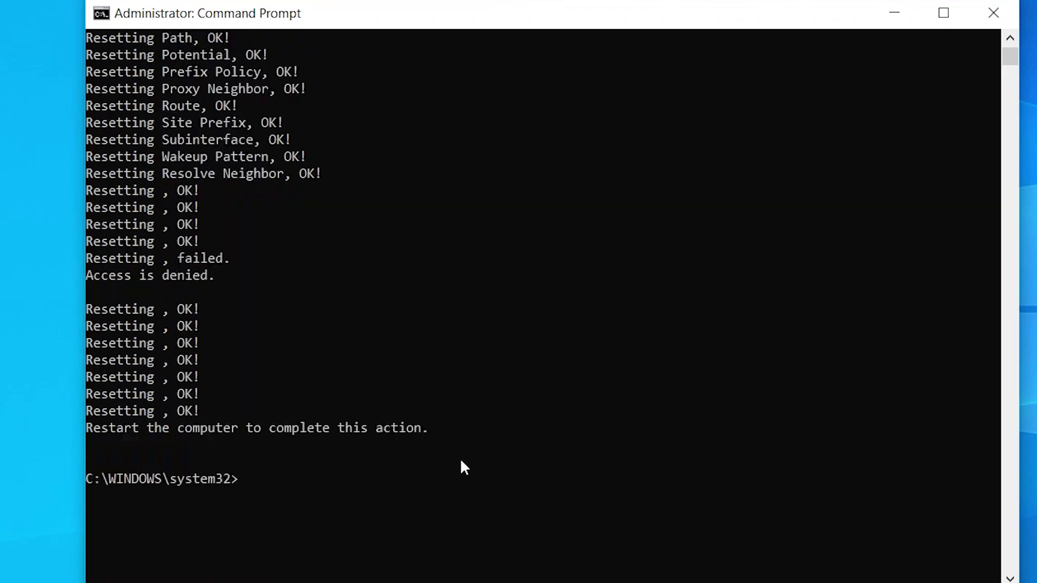
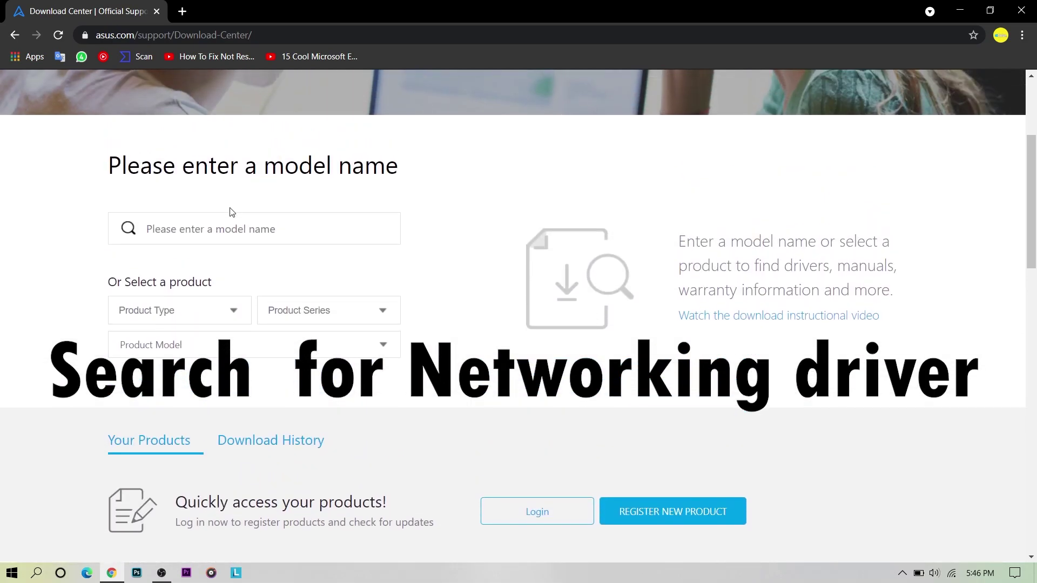
Step: Look up zenbook in the ASUS Download Center, choose ZenBook UX530, and open its Driver & Utility support page
click(240, 232)
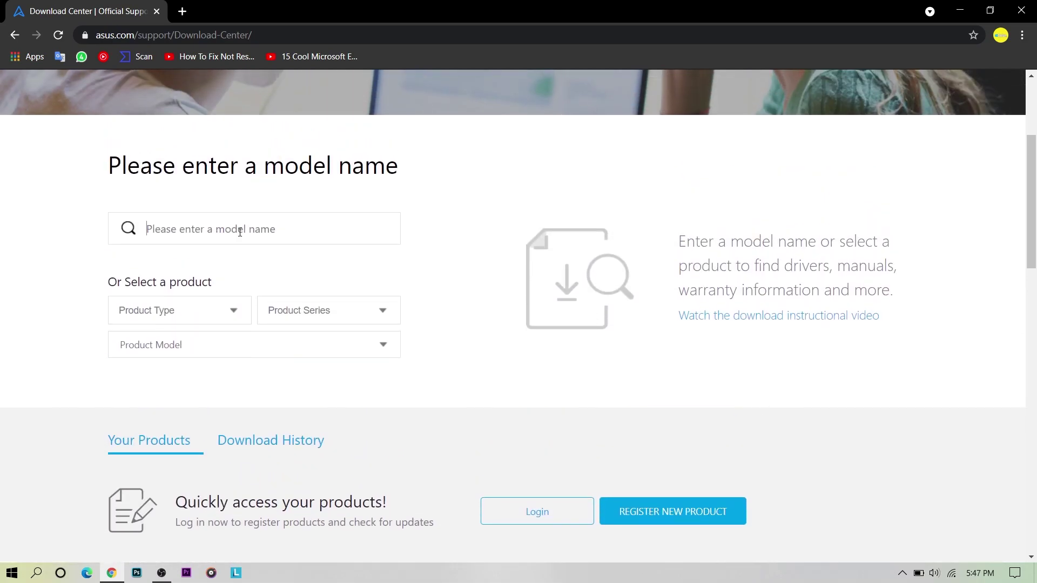
text(zen)
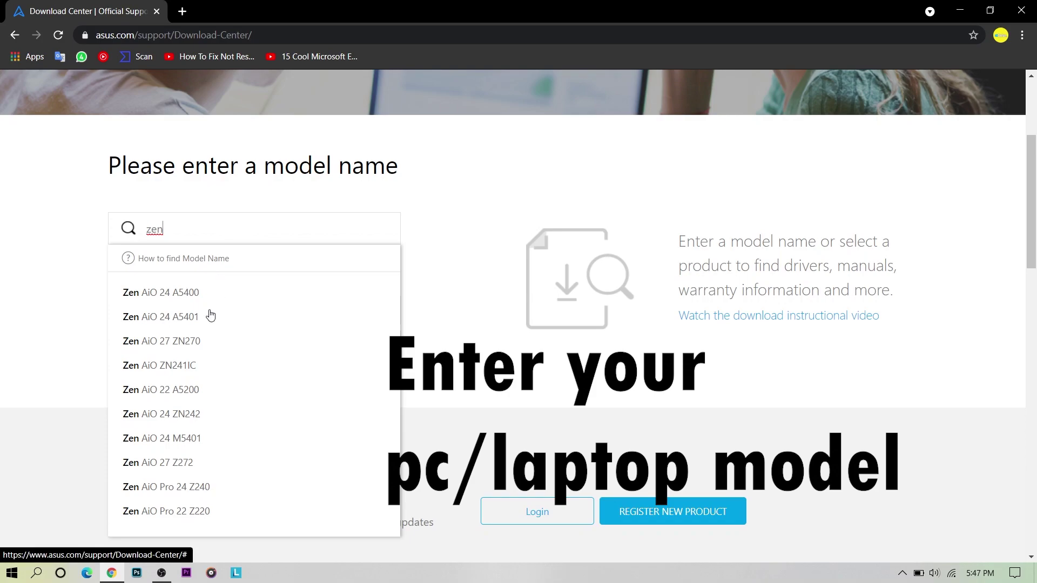
text(book)
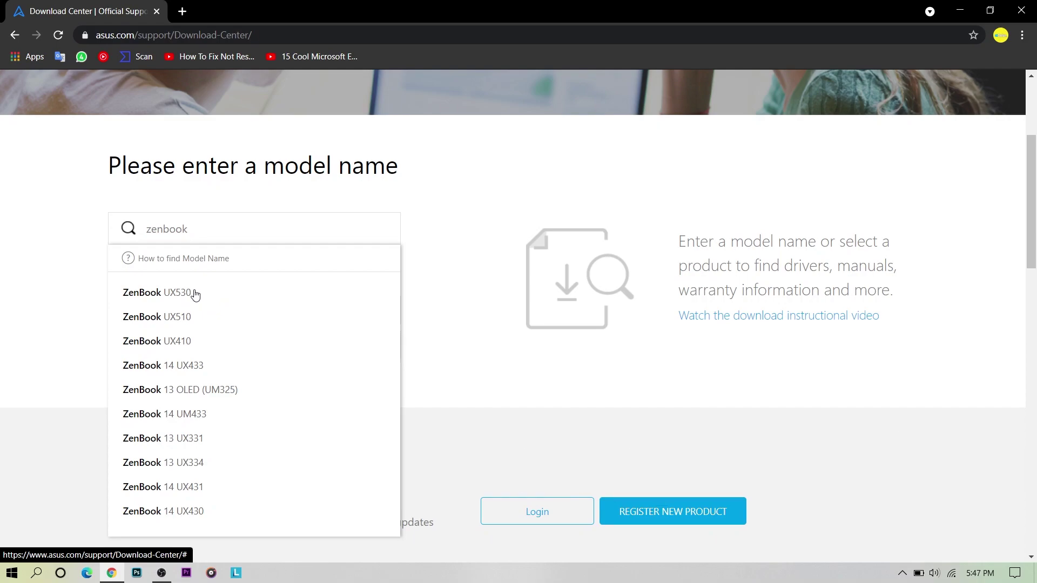
click(195, 294)
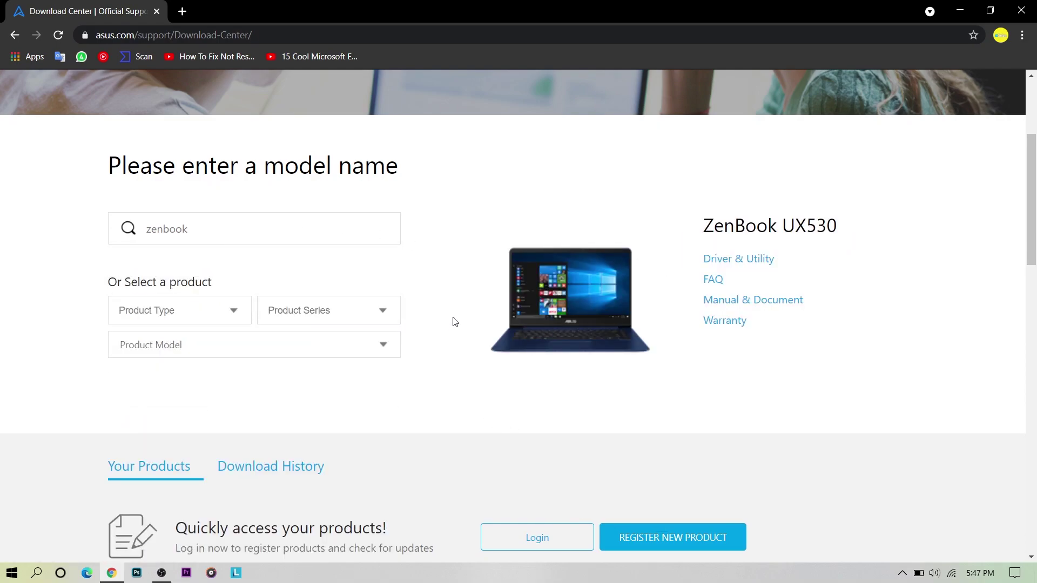
scroll(594, 326, up, 1)
click(723, 333)
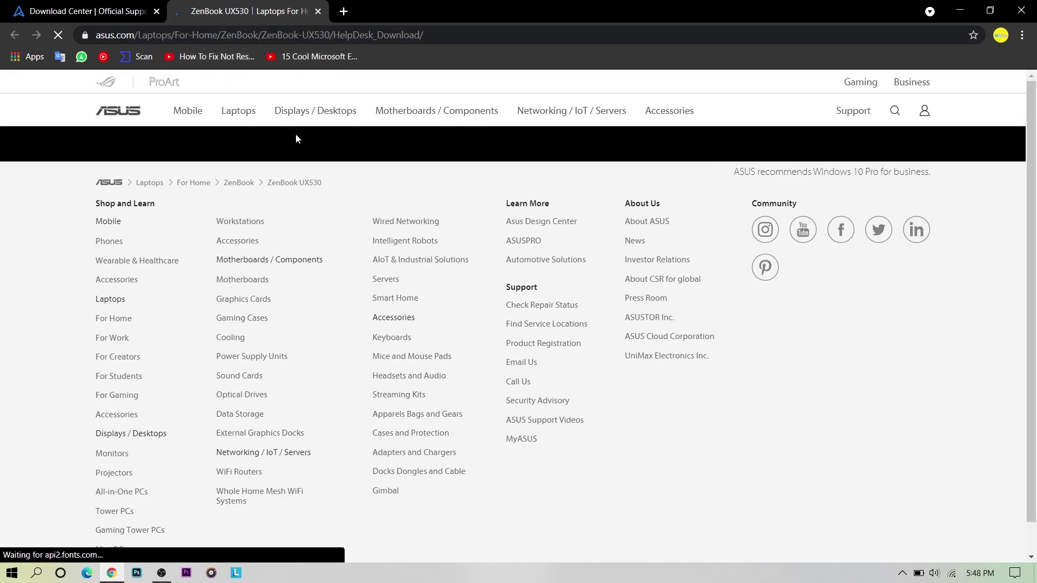
mouse_move(335, 176)
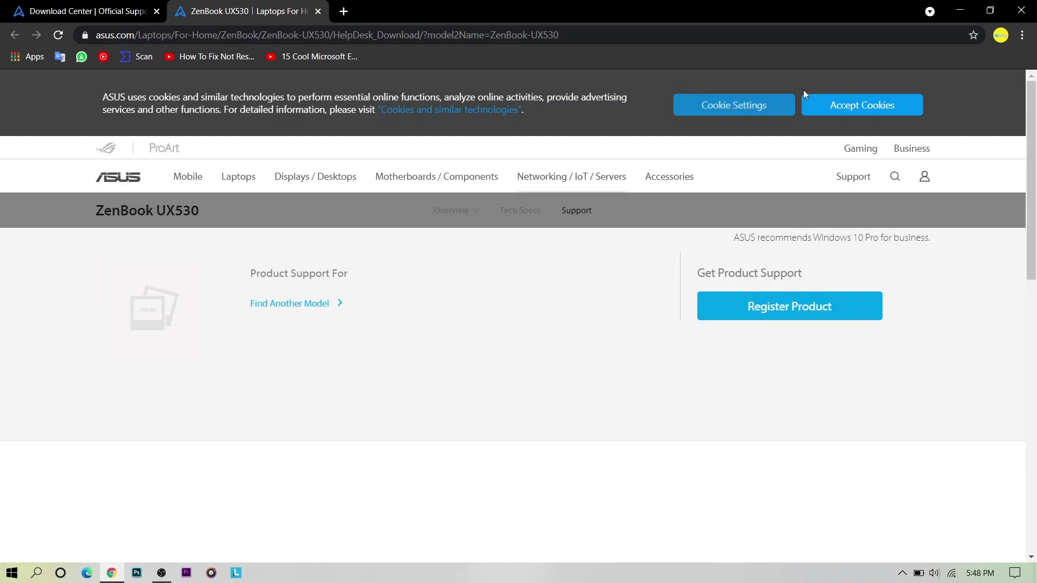
mouse_move(860, 149)
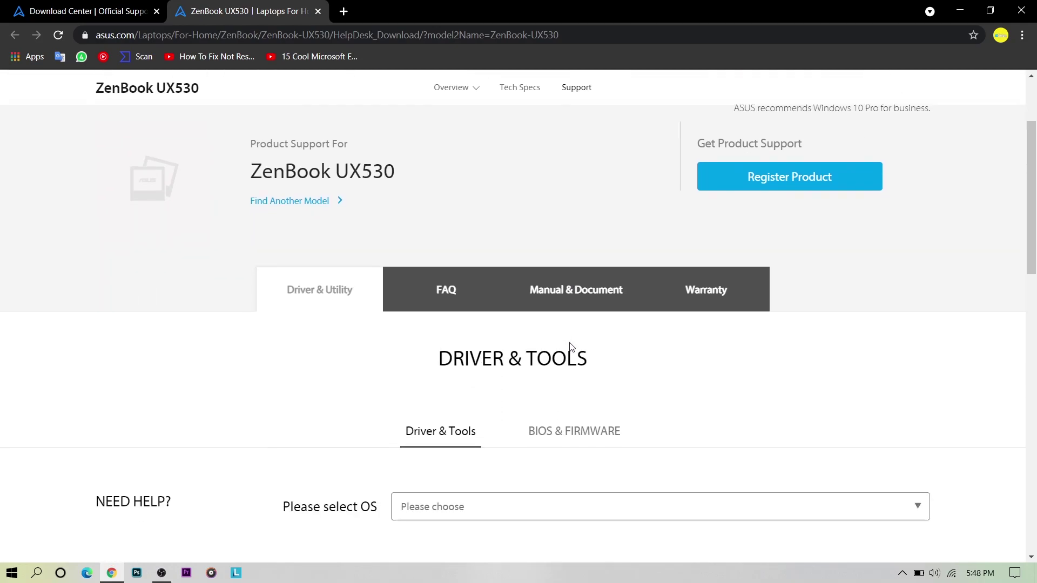
Step: Select Windows 10 64-bit as the operating system and download the Networking driver, Intel Wireless Lan Driver and Application V20.10.2.2
scroll(454, 398, down, 3)
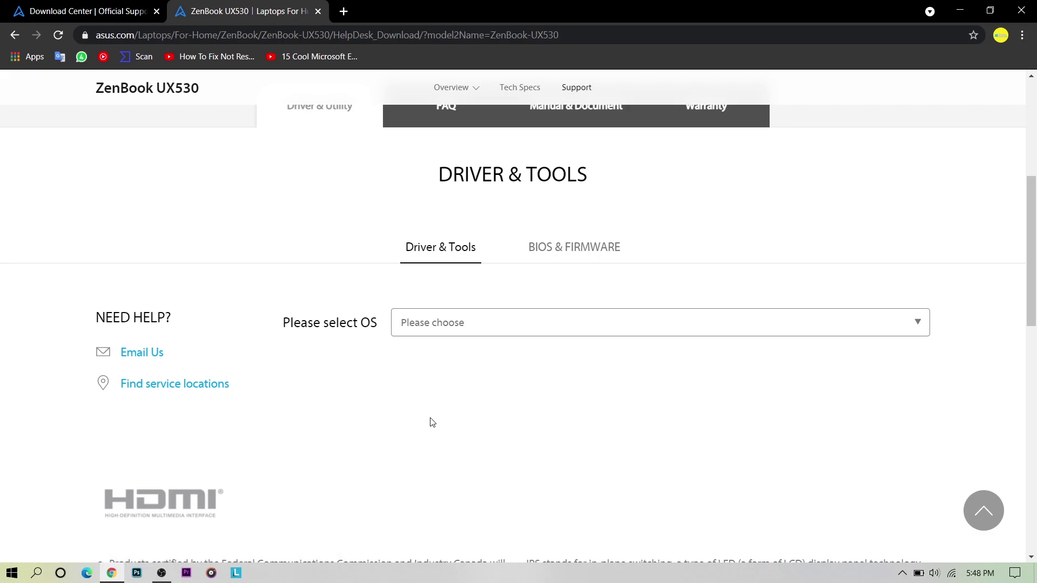
scroll(432, 357, down, 1)
click(484, 269)
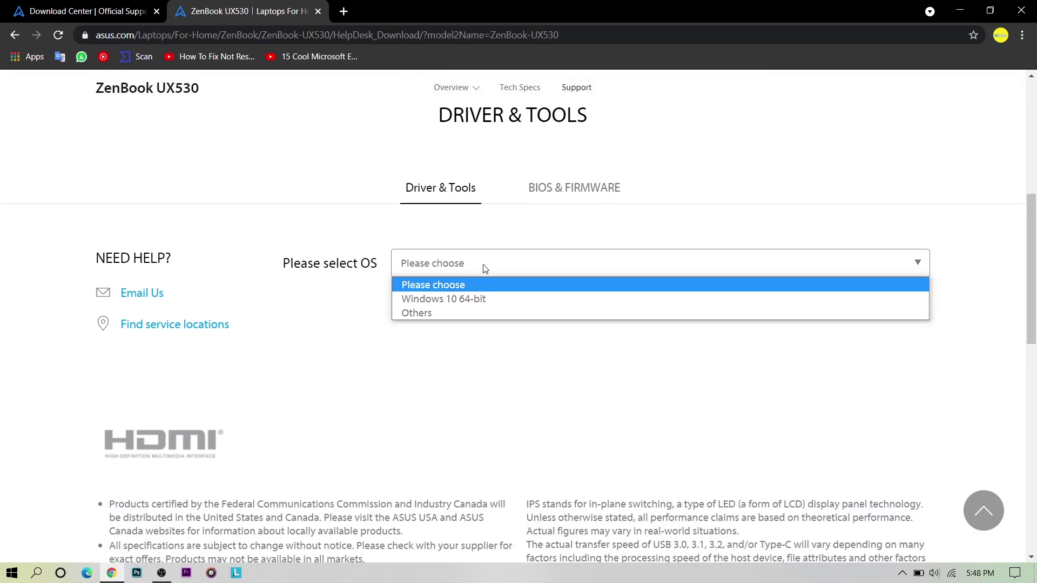
click(486, 300)
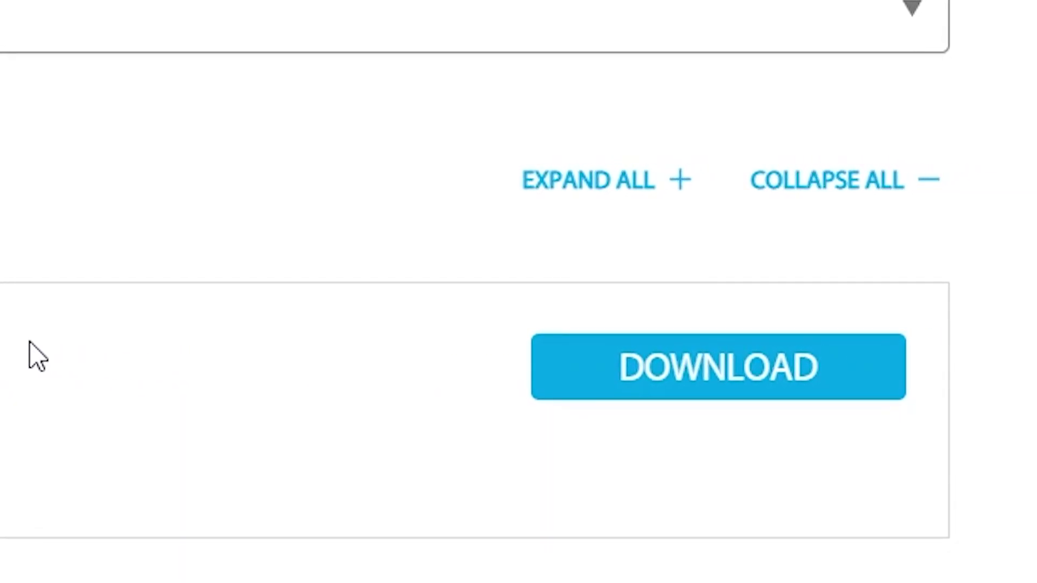
scroll(38, 356, down, 2)
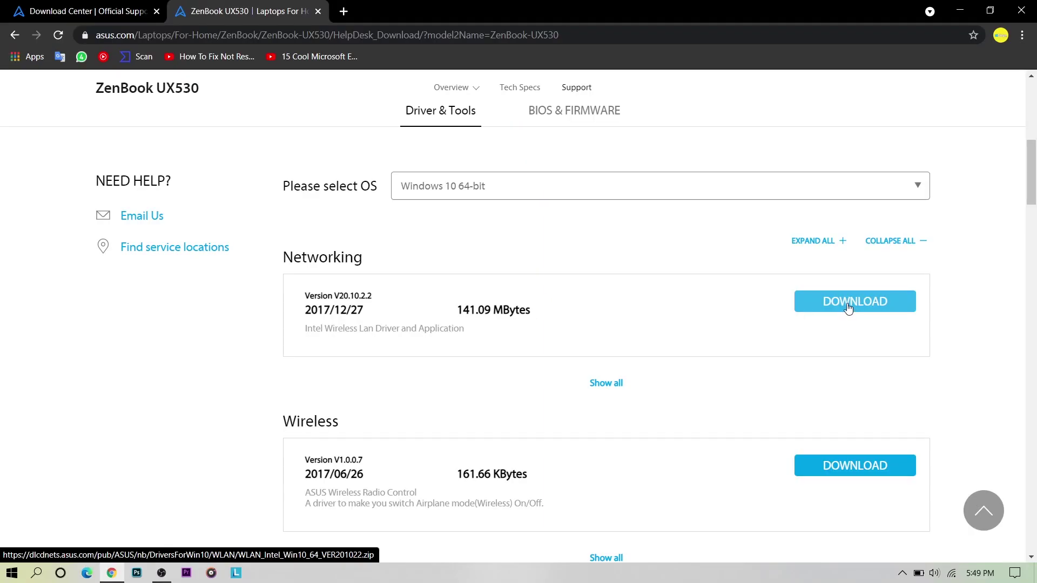
click(852, 304)
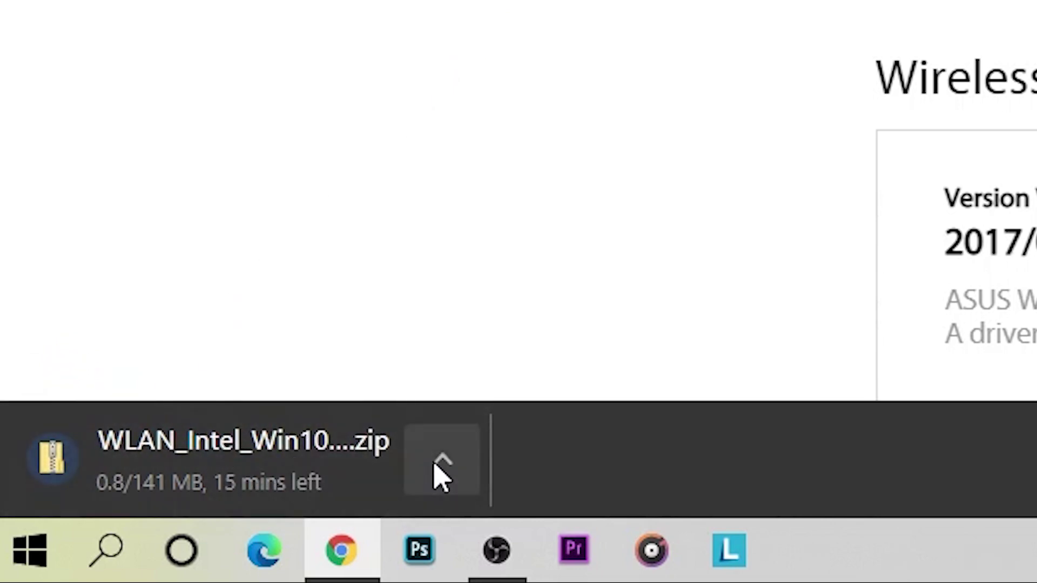
Step: Show the driver download in its Downloads folder and open the WLAN_Intel_Win10_64_VER201022 archive
click(437, 473)
click(555, 327)
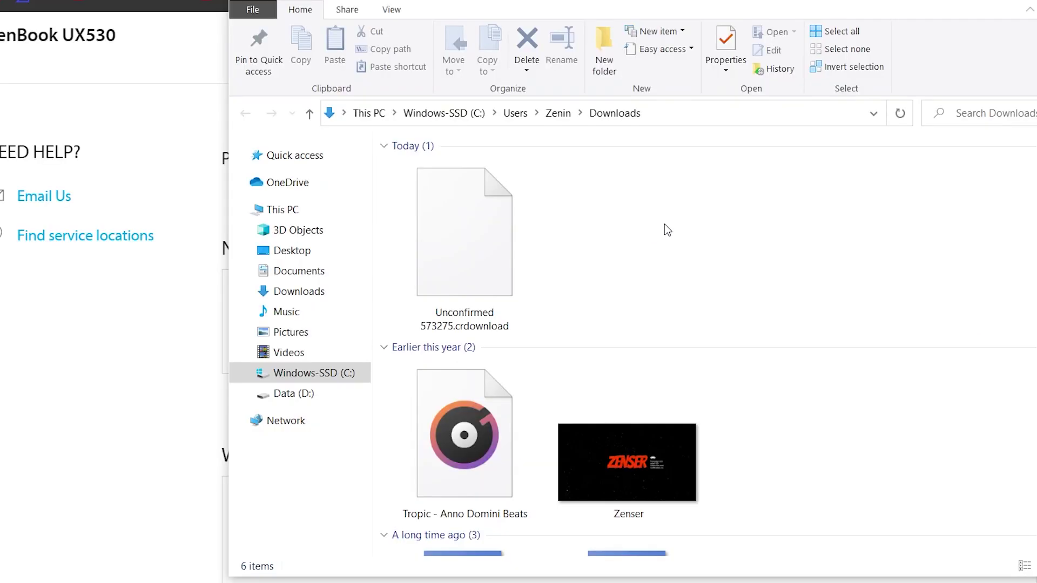
right_click(762, 268)
click(721, 339)
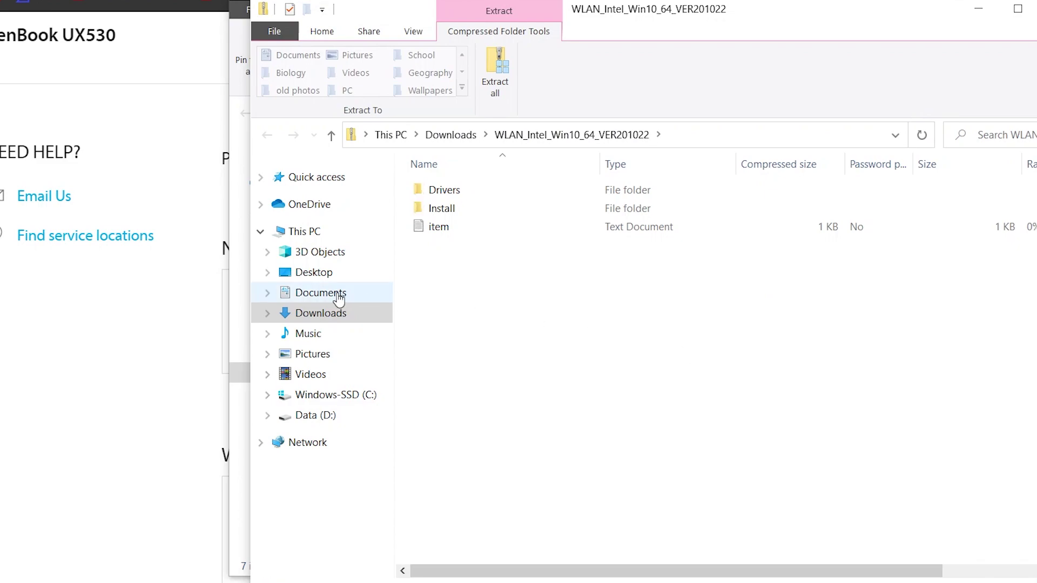
Step: Return to the Downloads folder and cut the WLAN_Intel_Win10_64_VER201022 zip file
click(342, 322)
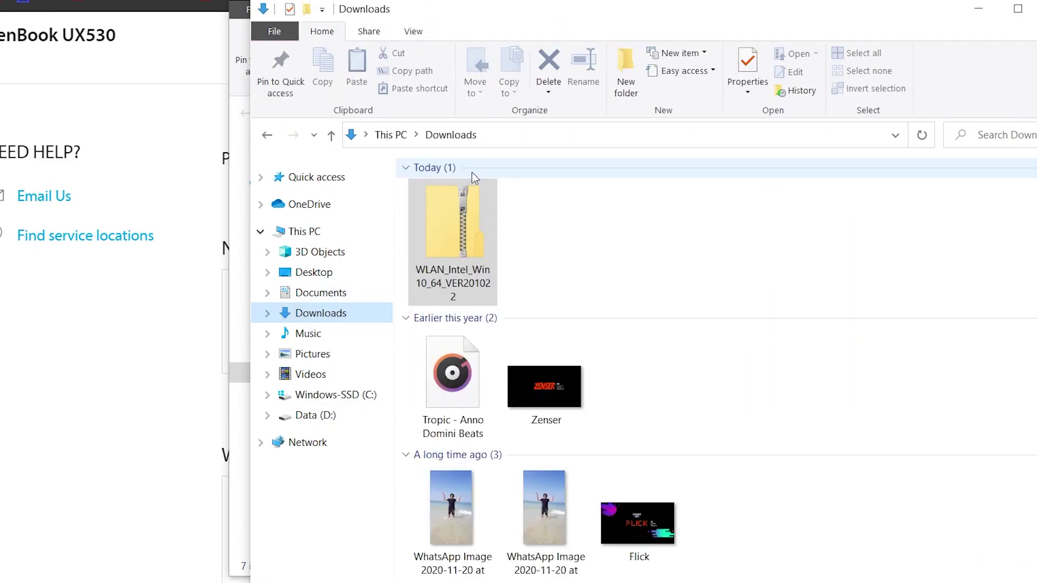
right_click(478, 248)
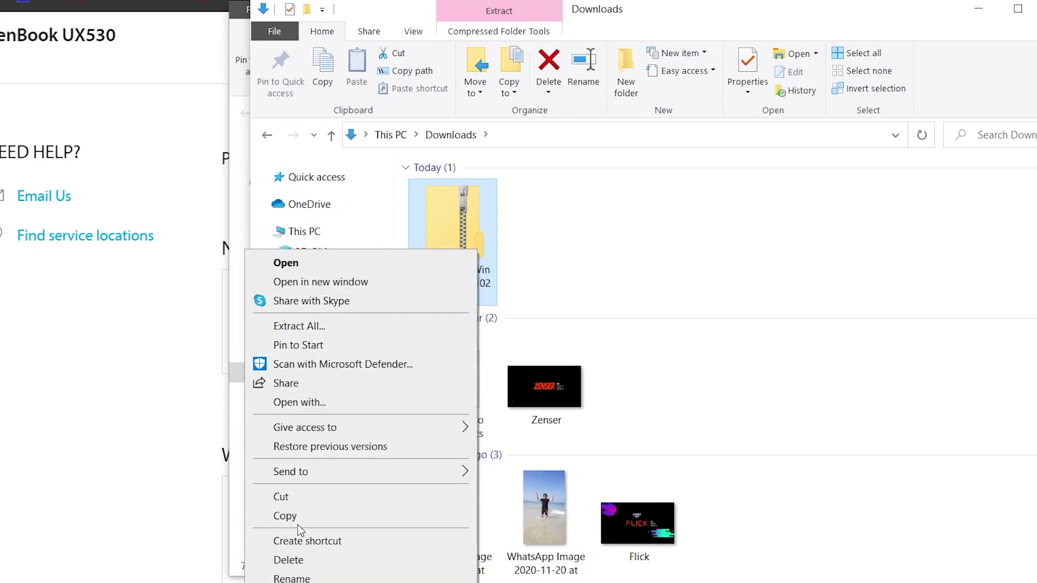
click(282, 497)
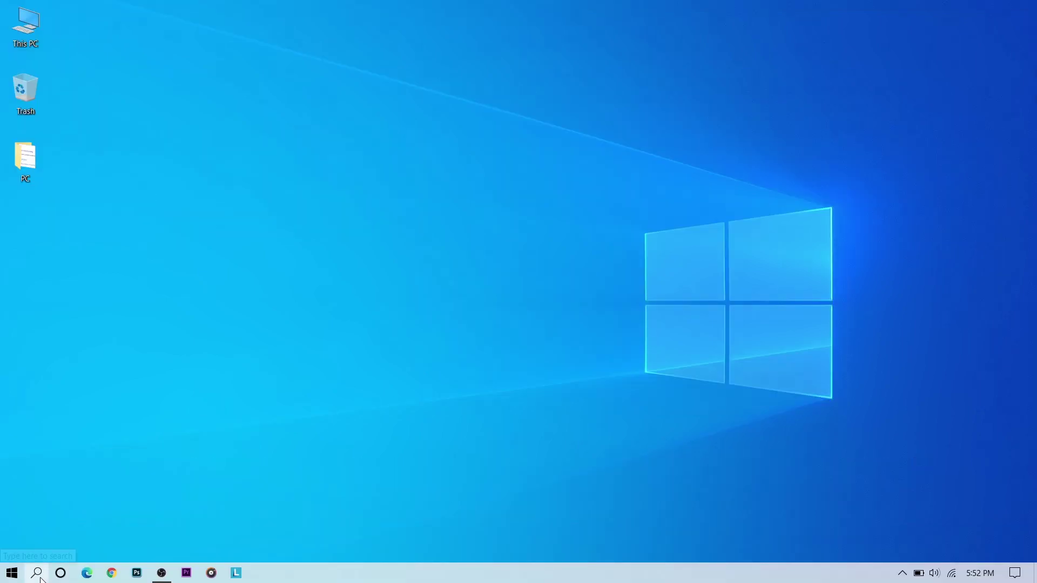
Step: Open the Run dialog through a Windows search for run and launch System Configuration with msconfig
click(36, 572)
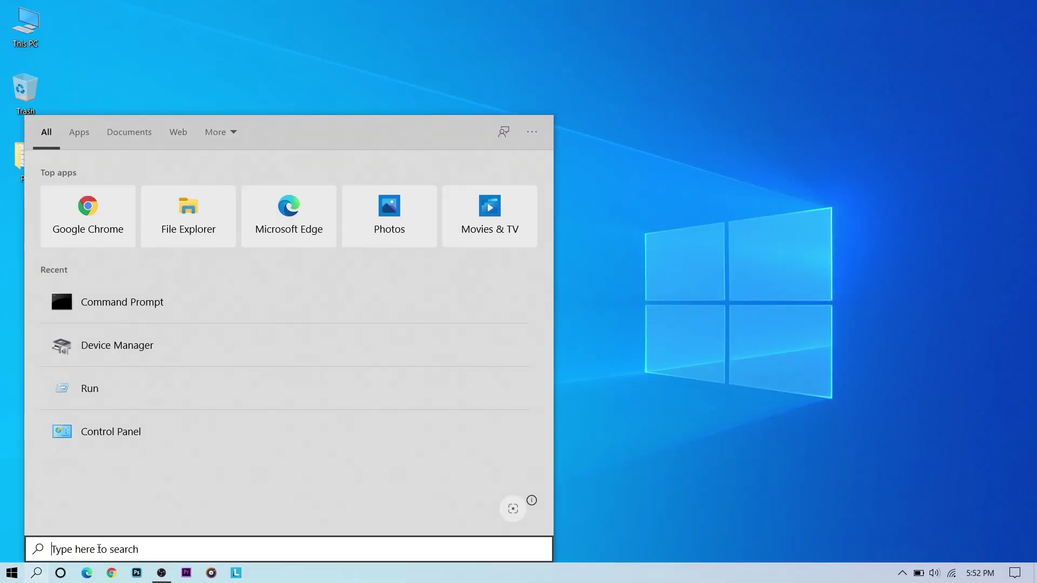
text(run)
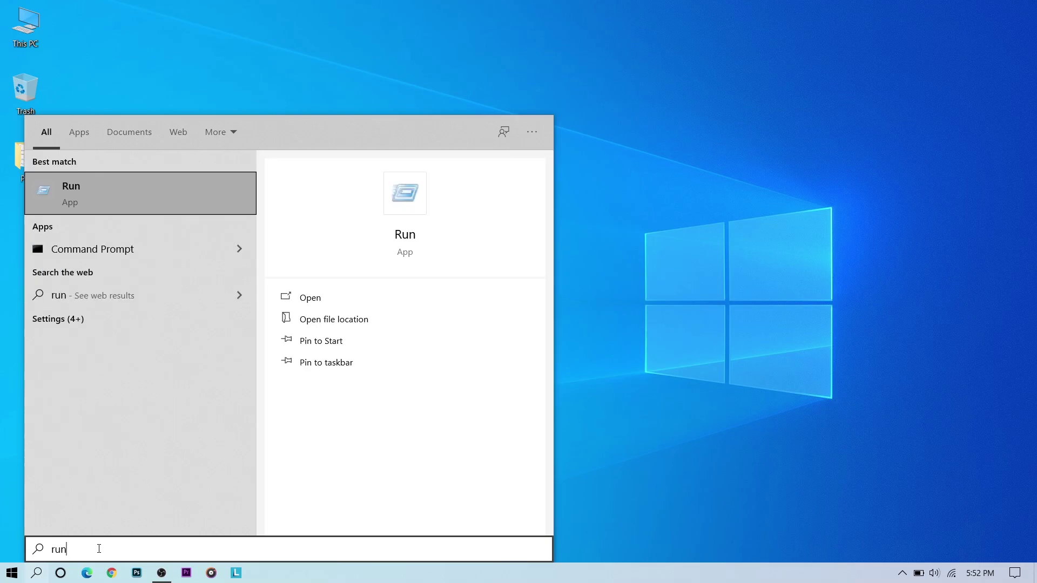
key(Return)
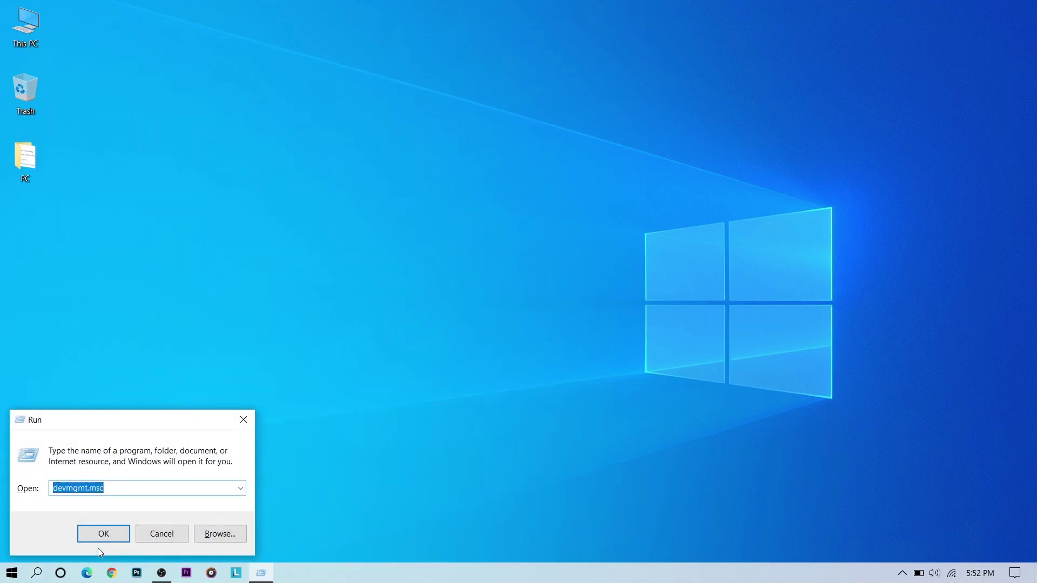
key(BackSpace)
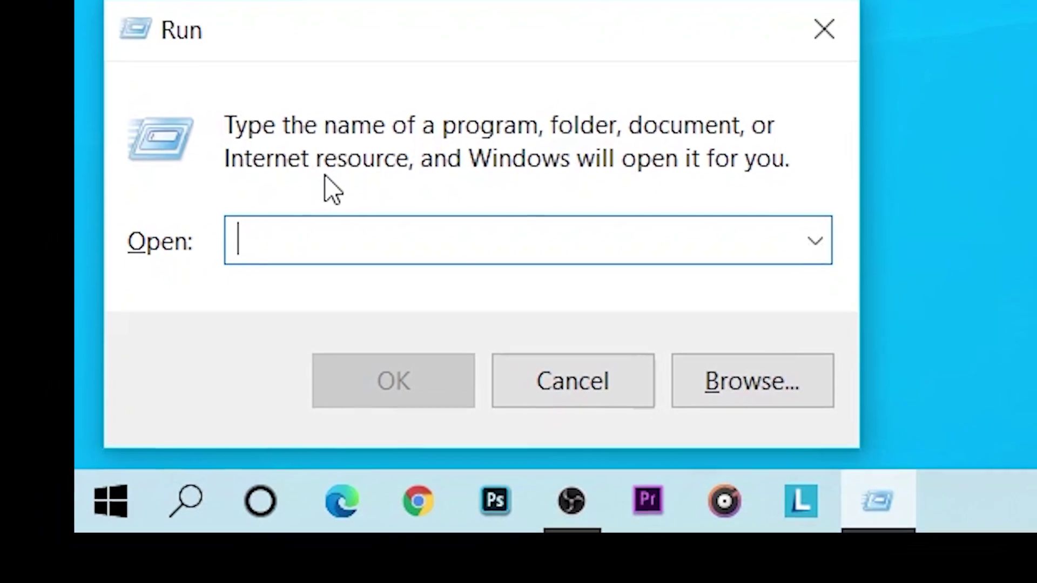
text(ms)
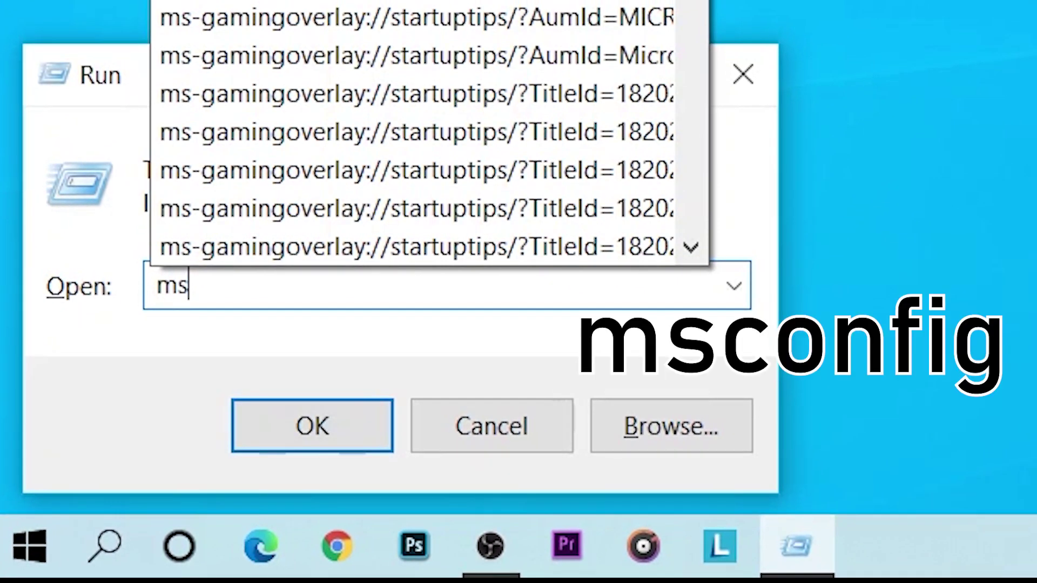
text(config)
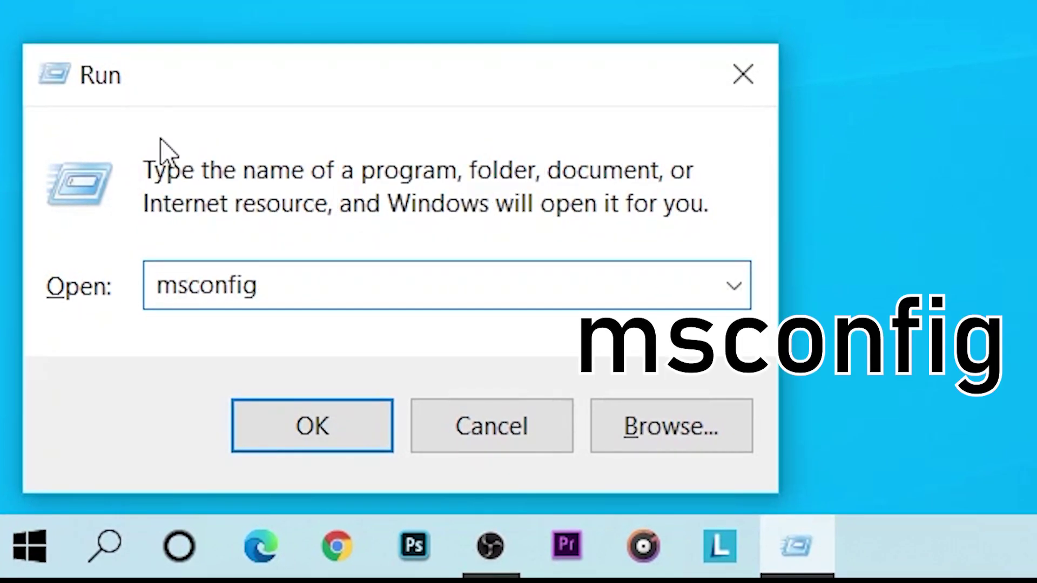
click(312, 423)
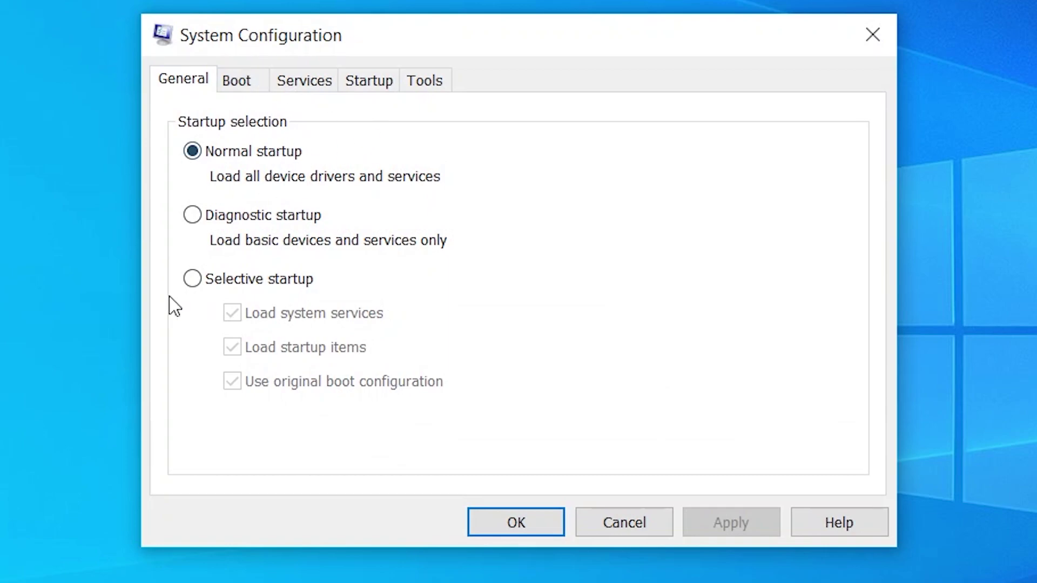
Step: View the services list in System Configuration and close the dialog with OK
click(309, 81)
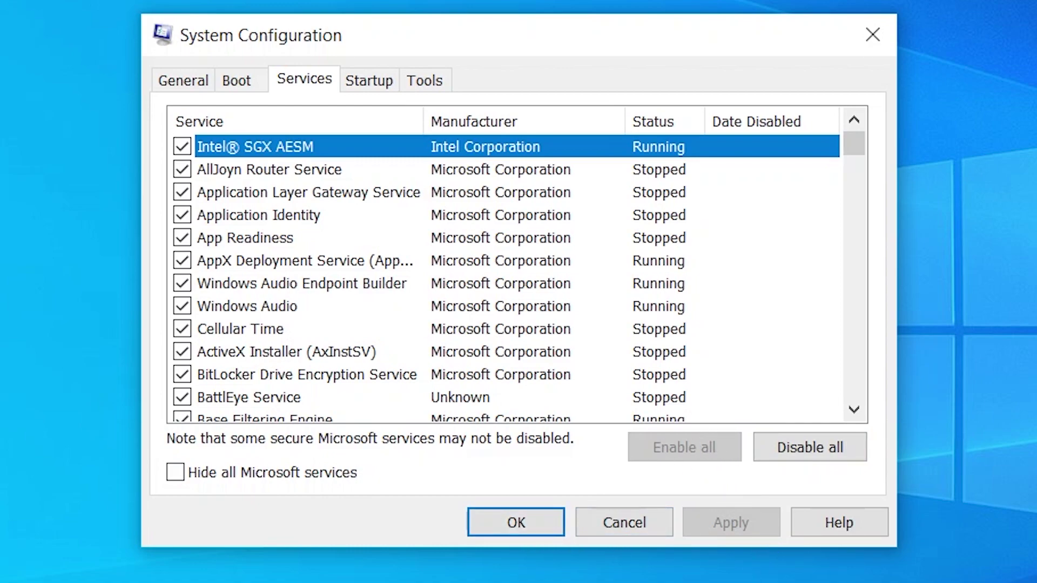
click(510, 523)
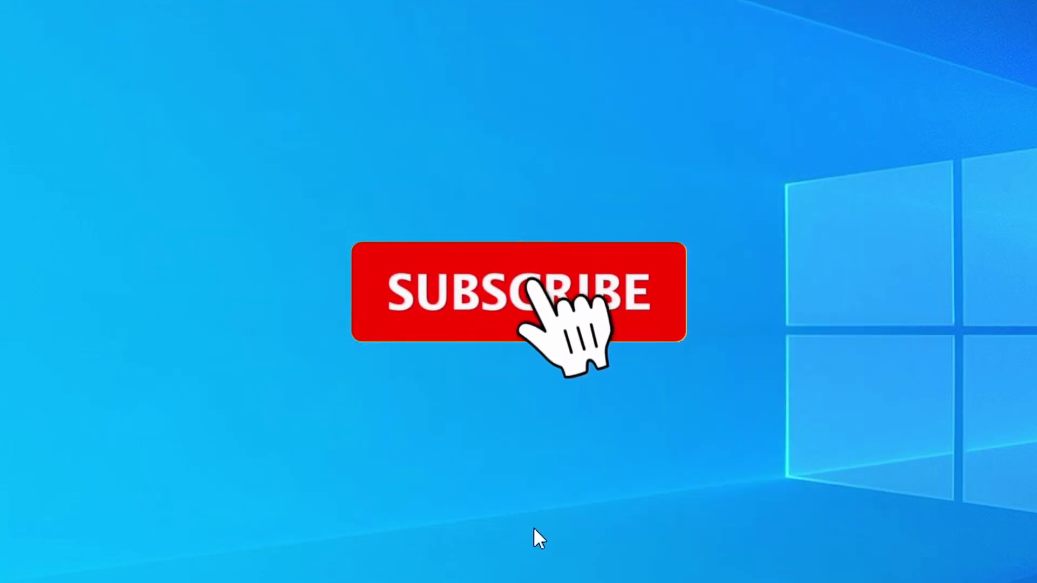